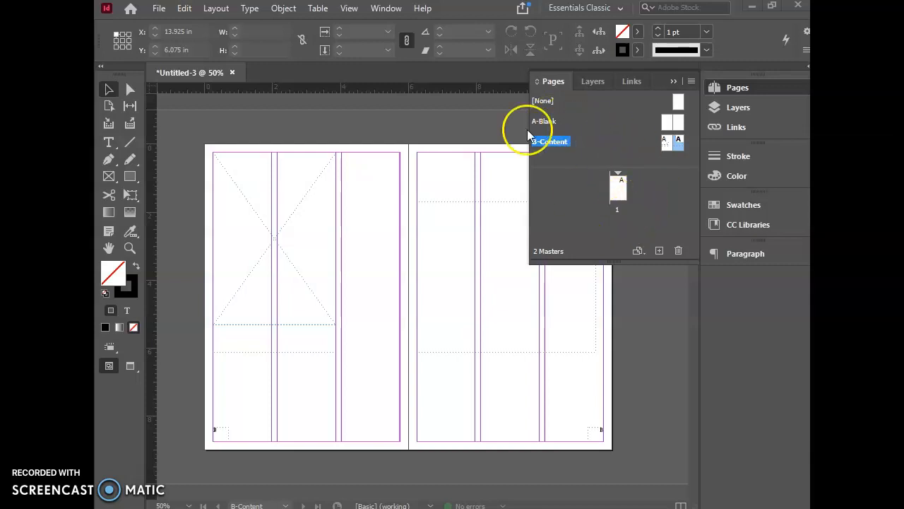
Step: Add two spreads based on the A-Blank master after page 1 and enlarge the page list to show all spreads
drag(539, 121, 618, 162)
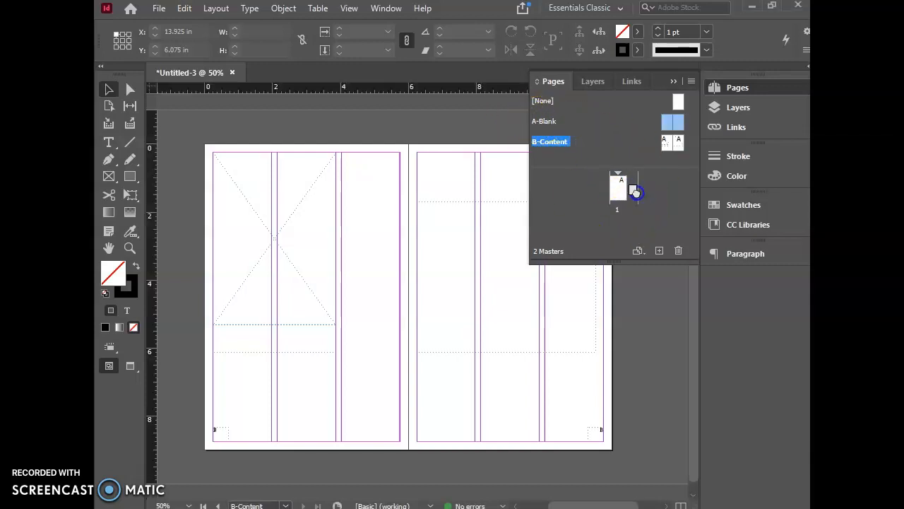
drag(635, 192, 634, 192)
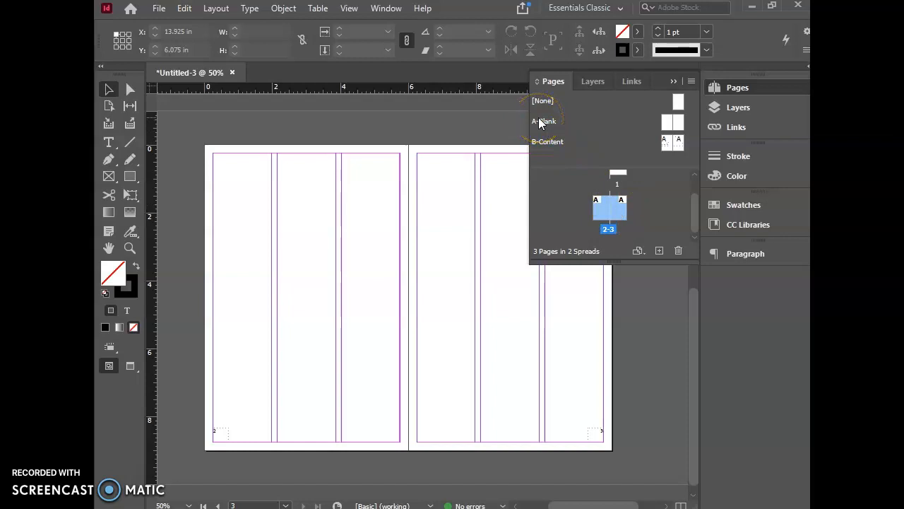
drag(539, 122, 654, 219)
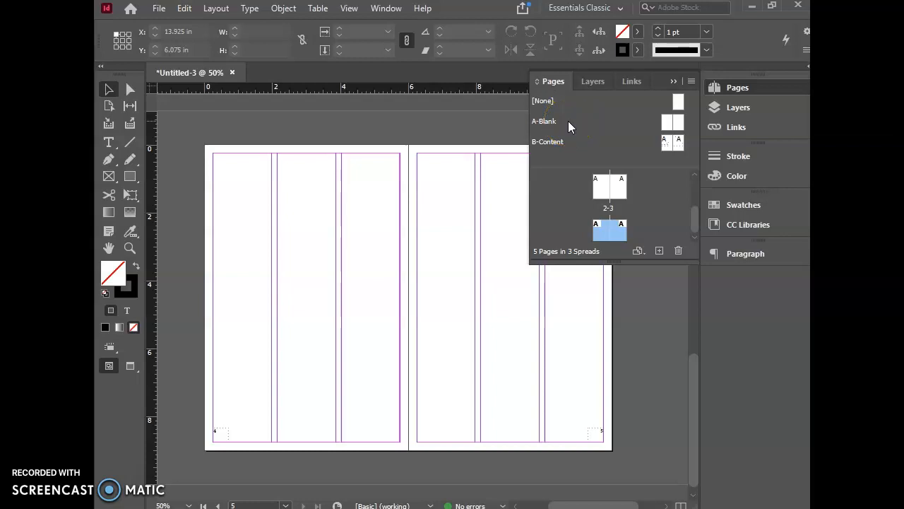
drag(612, 180, 612, 230)
drag(611, 230, 634, 197)
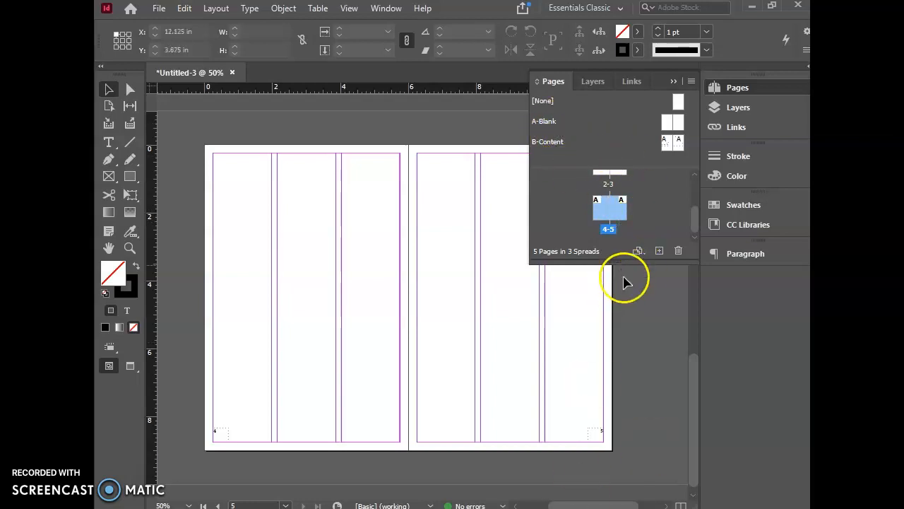
drag(626, 267, 629, 420)
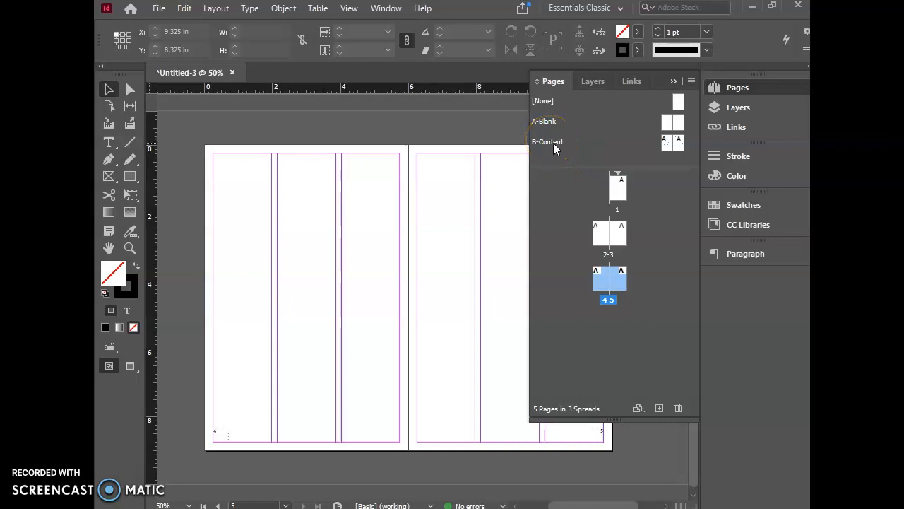
Step: Try adding a B-Content spread after pages 4-5 and undo the addition
drag(554, 145, 657, 223)
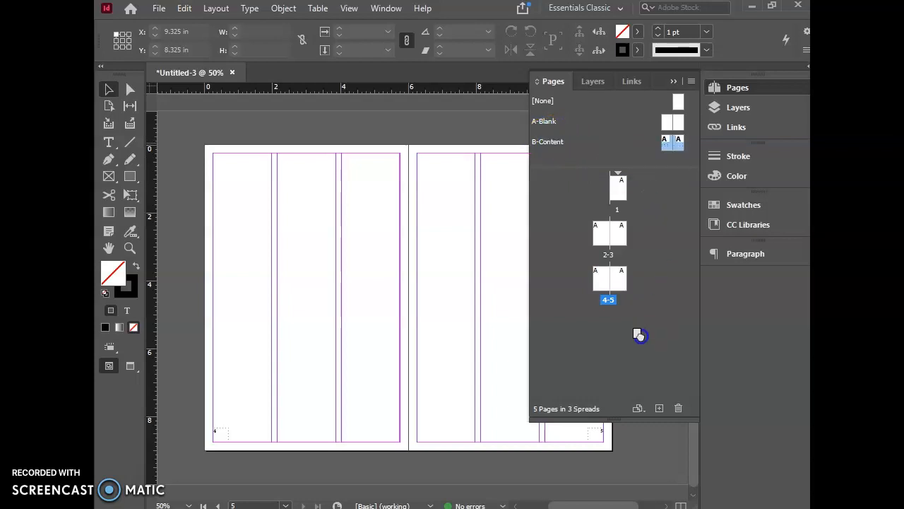
drag(639, 335, 650, 343)
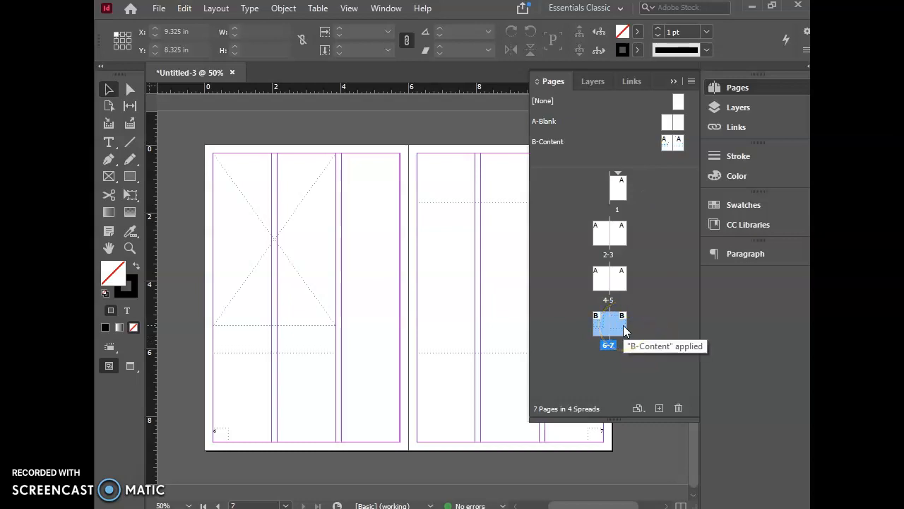
key(ctrl+z)
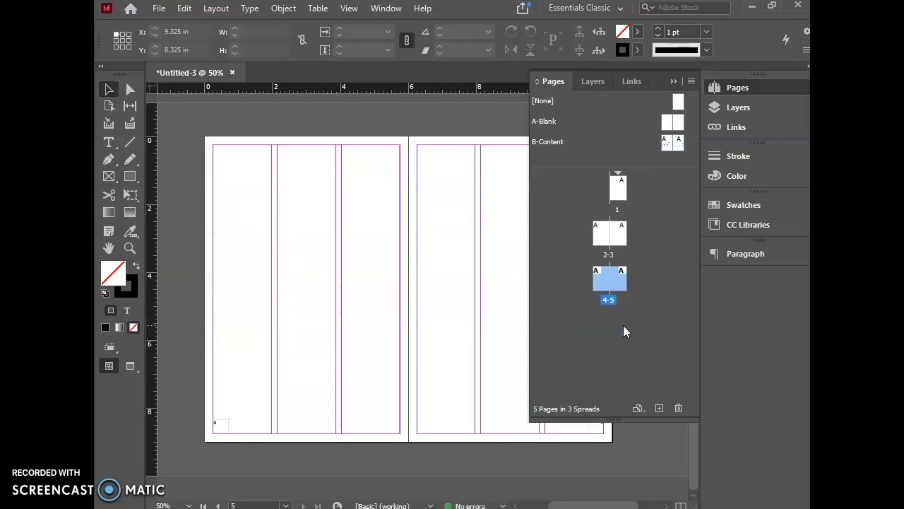
Step: Insert 52 pages after page 5 using the B-Content master
right_click(624, 325)
click(638, 330)
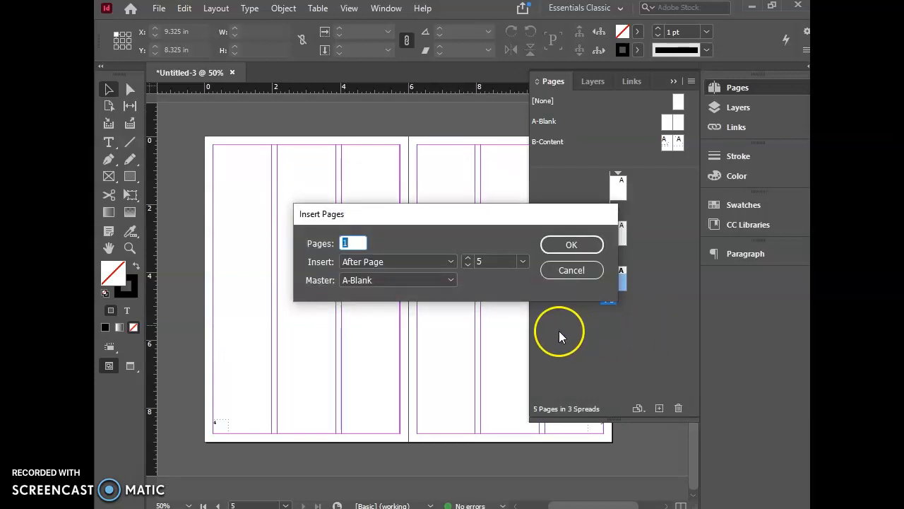
click(337, 242)
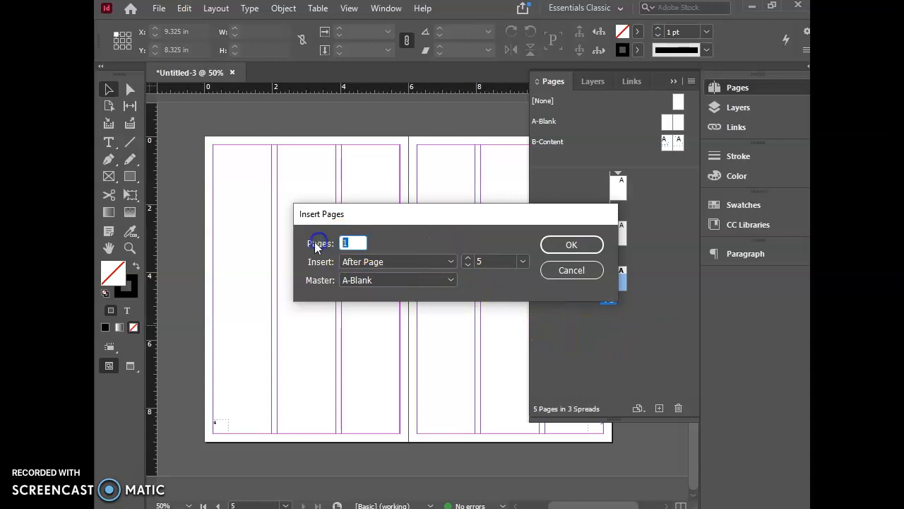
text(52)
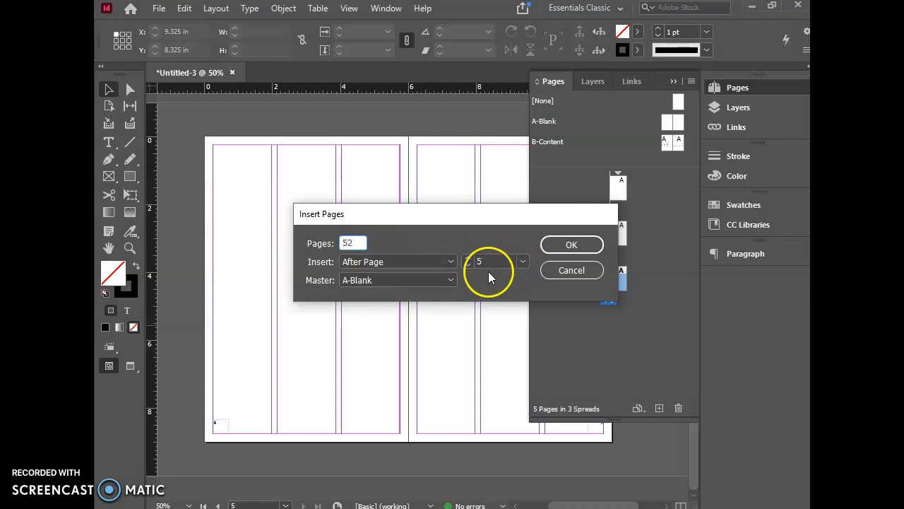
click(438, 281)
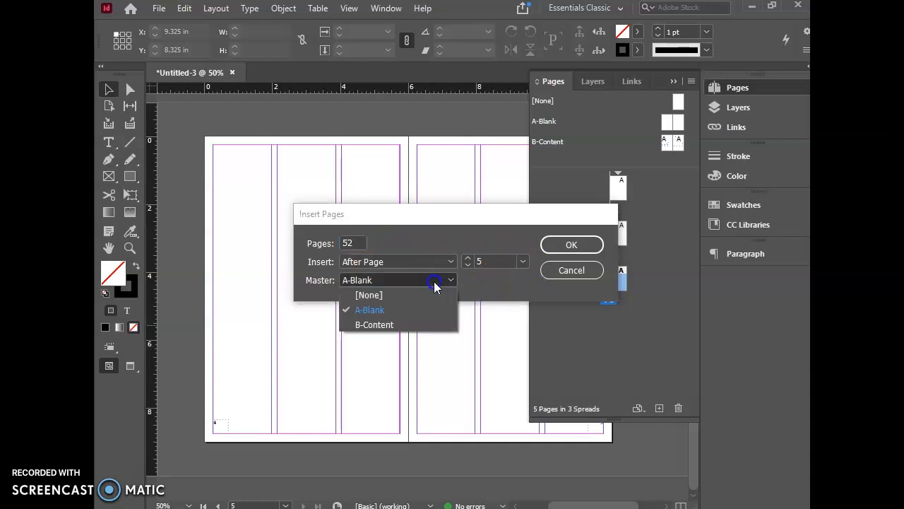
click(381, 326)
click(569, 246)
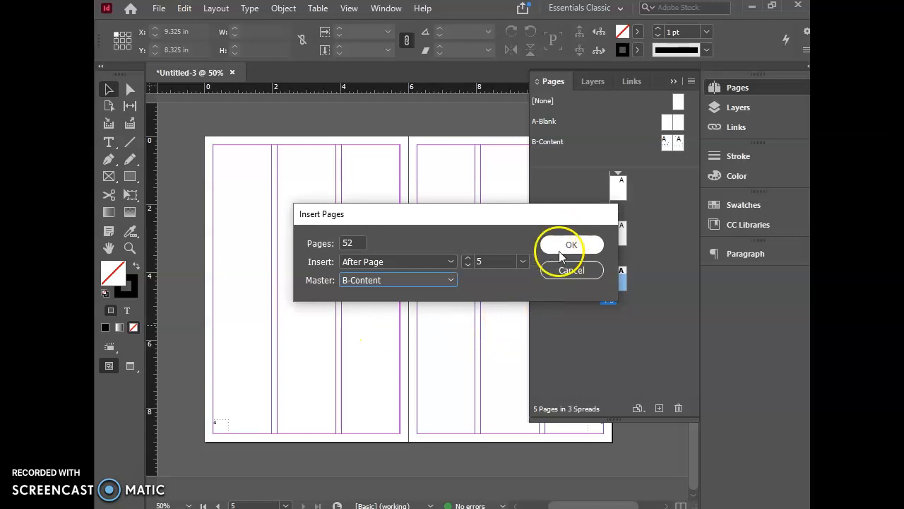
Step: Examine the inserted B-Content spreads through pages 56-57 and bring the spread with pages 6-7 into view
scroll(660, 326, down, 1)
scroll(660, 326, down, 7)
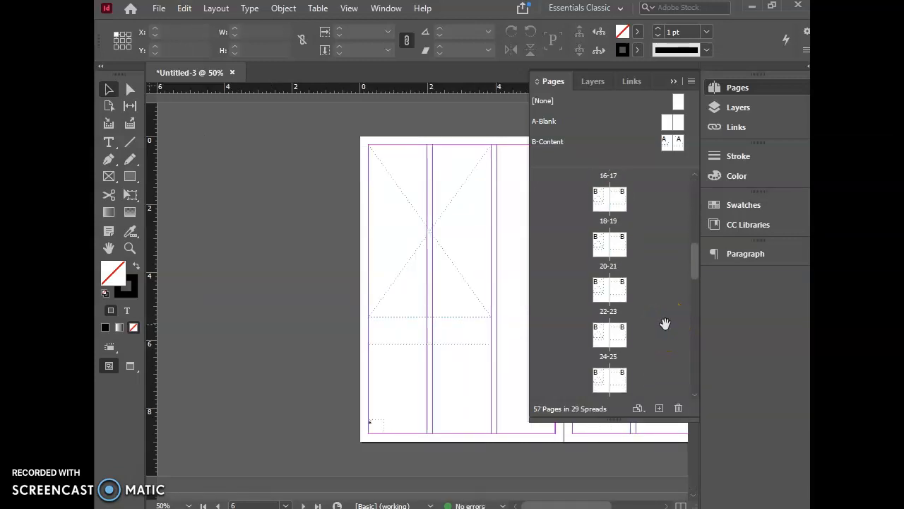
drag(696, 277, 706, 391)
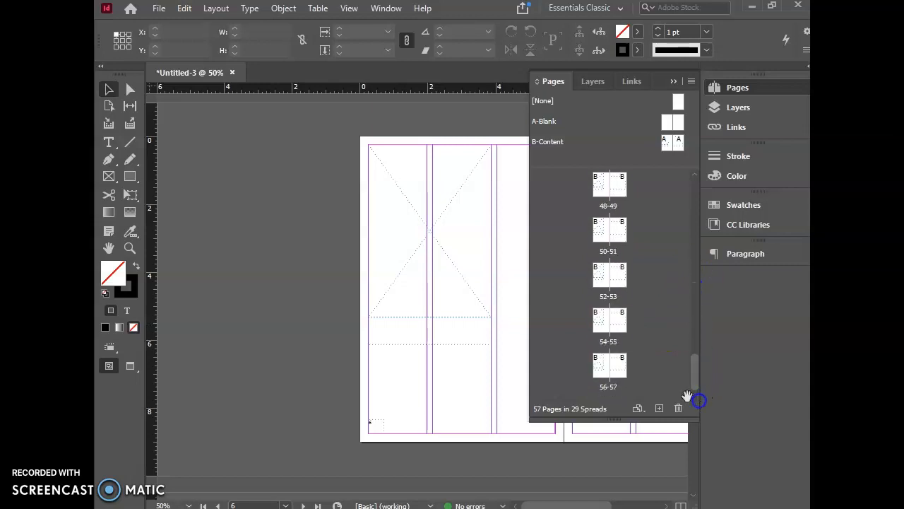
scroll(638, 283, up, 4)
scroll(660, 381, down, 4)
drag(697, 376, 677, 174)
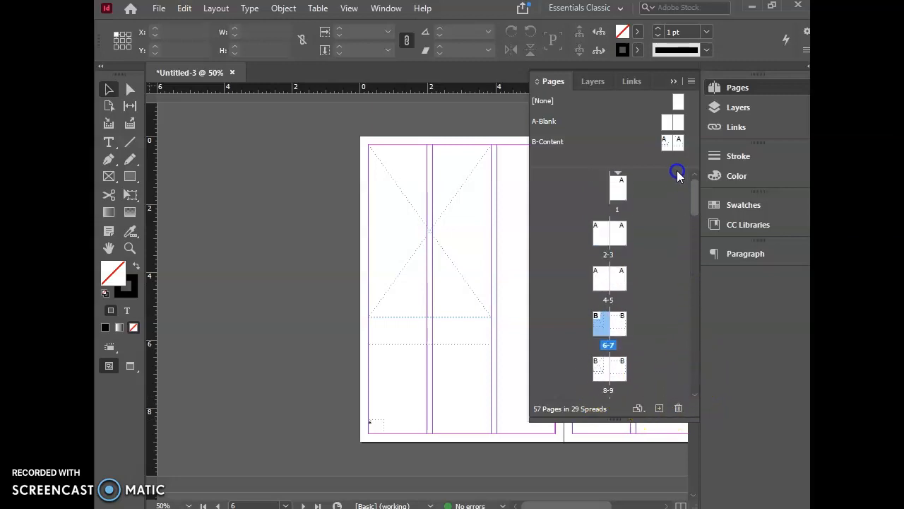
click(602, 326)
double_click(602, 326)
drag(566, 506, 590, 506)
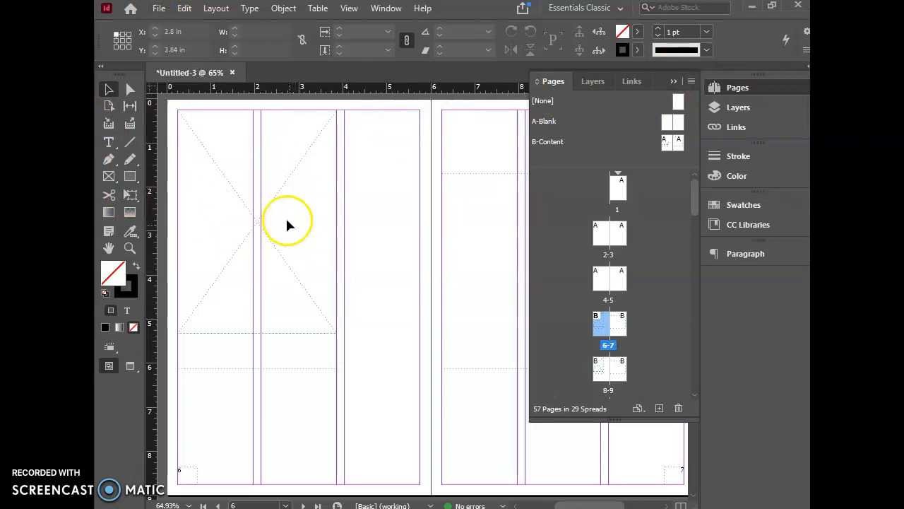
Step: Place the Car Show image into the picture frame on page 6, keeping the default image import options
click(157, 8)
click(257, 193)
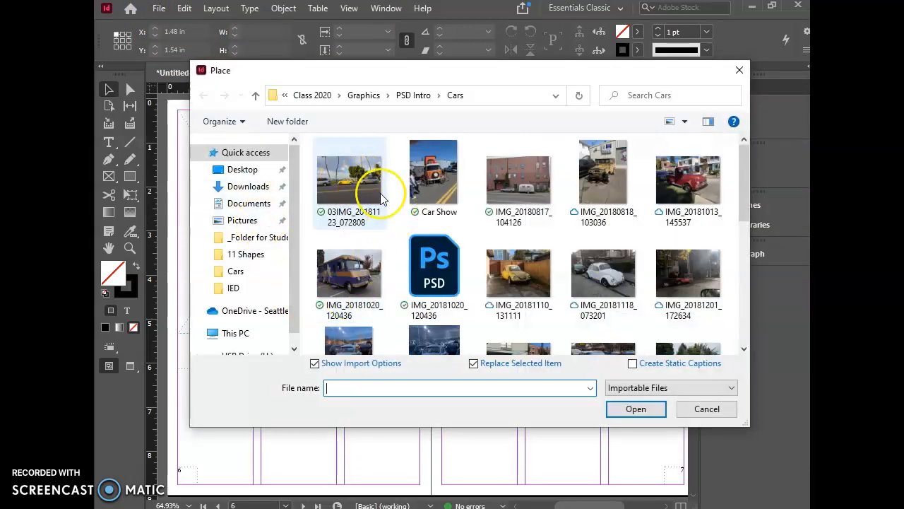
click(440, 169)
click(635, 414)
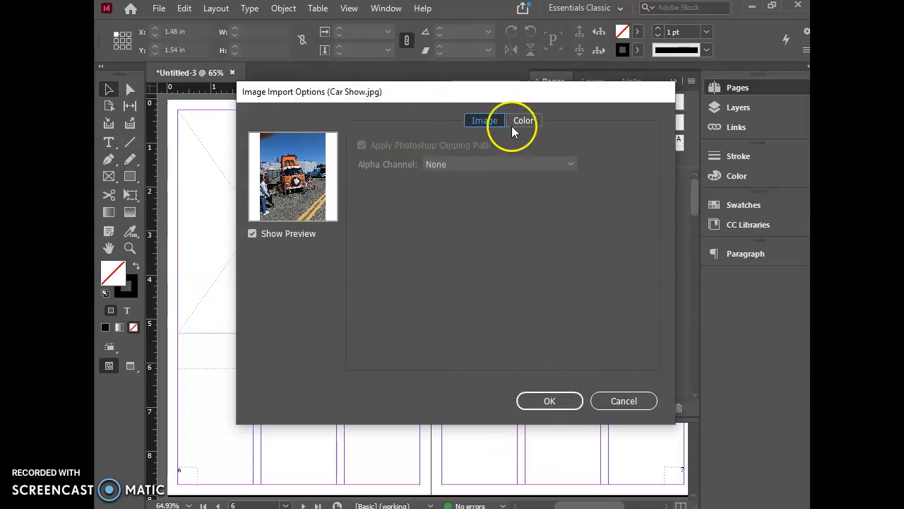
click(550, 401)
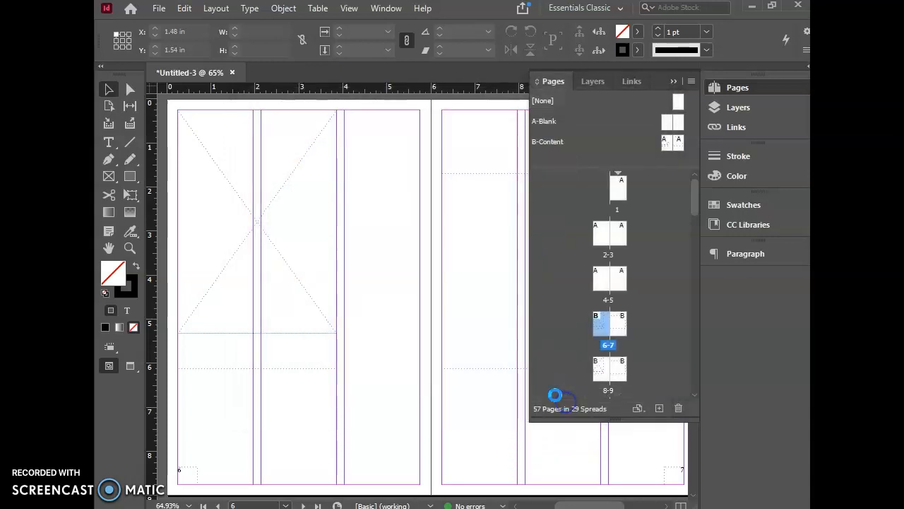
click(226, 164)
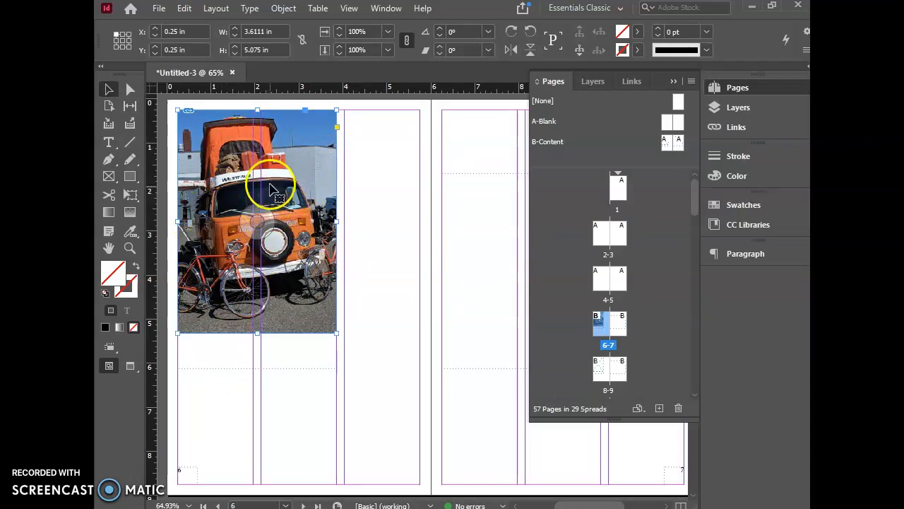
Step: Fit the placed photo on page 6 with Fill Frame Proportionally
right_click(272, 183)
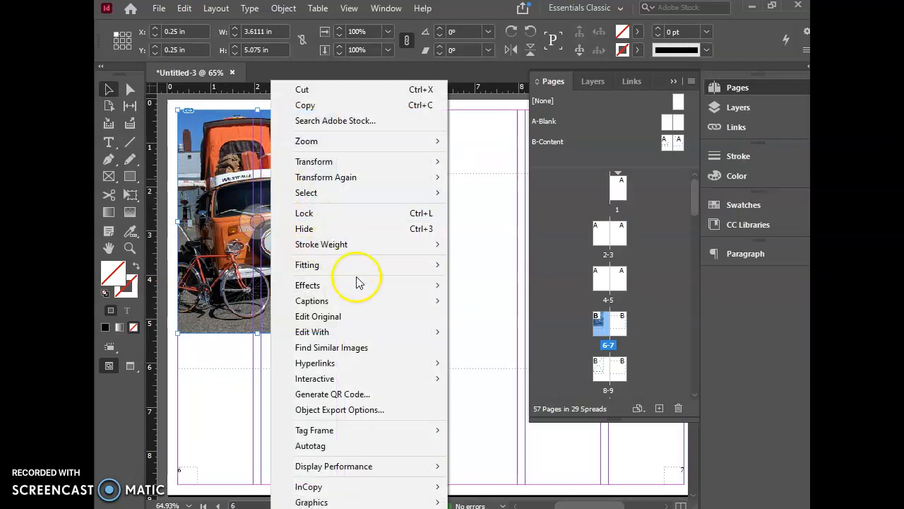
mouse_move(363, 264)
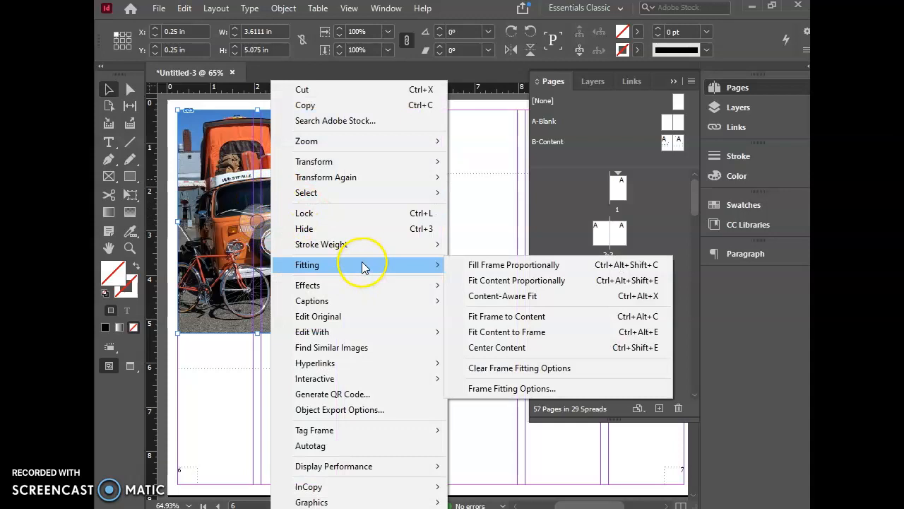
click(487, 271)
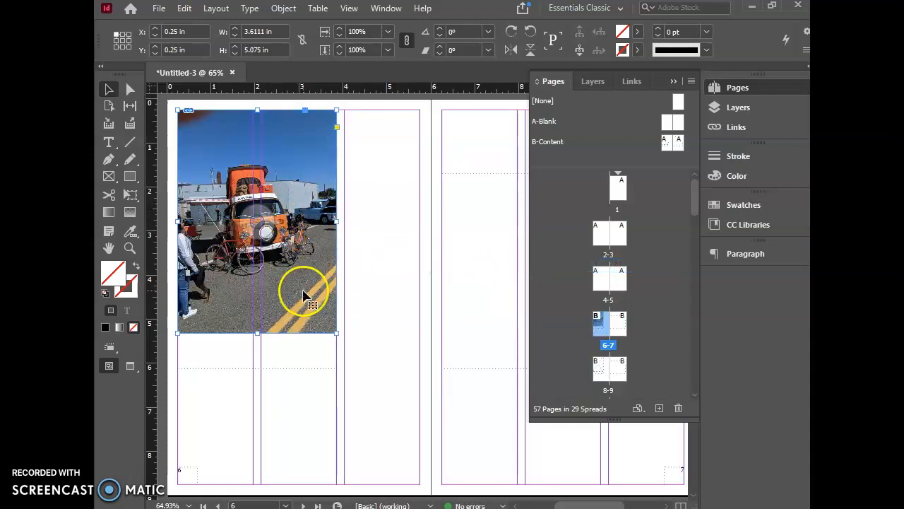
Step: Enlarge the photo inside its frame to about 5.85 by 7.8 in and reposition it to show the whole orange van
click(263, 230)
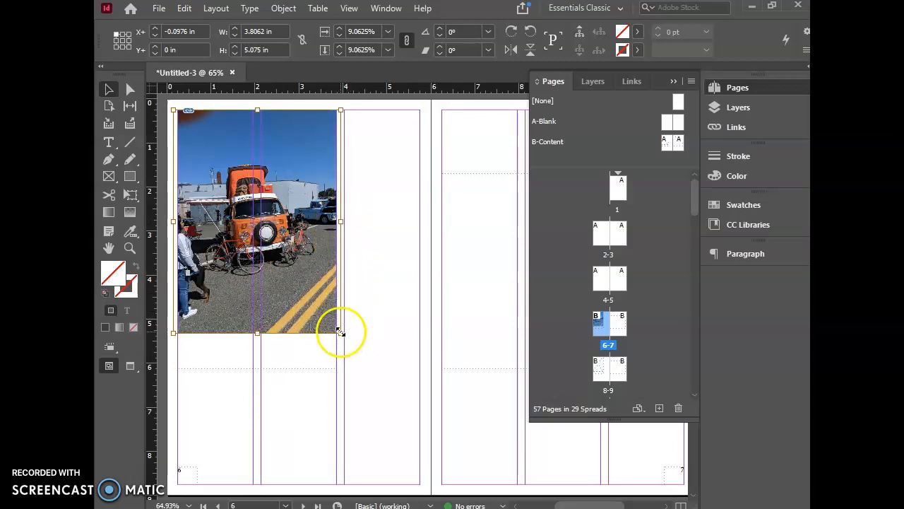
drag(340, 332, 432, 405)
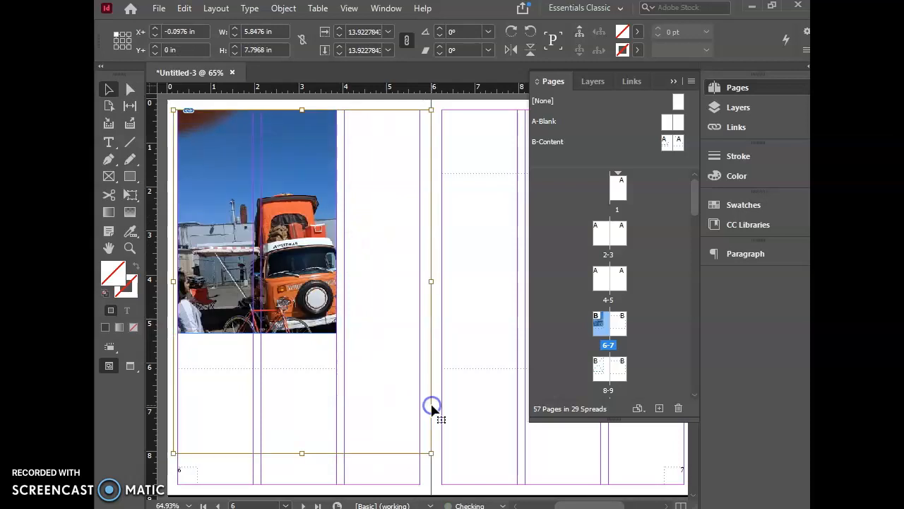
click(370, 323)
drag(252, 221, 220, 197)
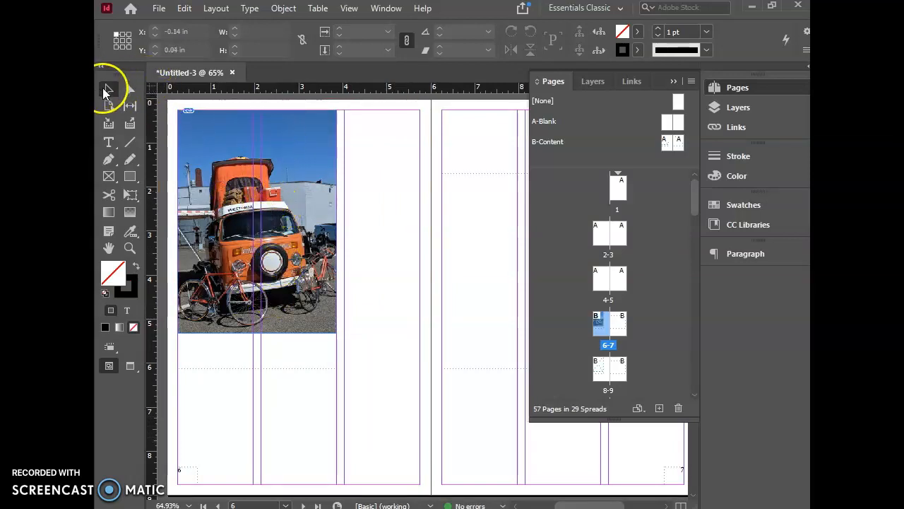
Step: Reduce the photo inside its frame to about 5.5 by 7.33 in, recentre the van and deselect the image
click(201, 116)
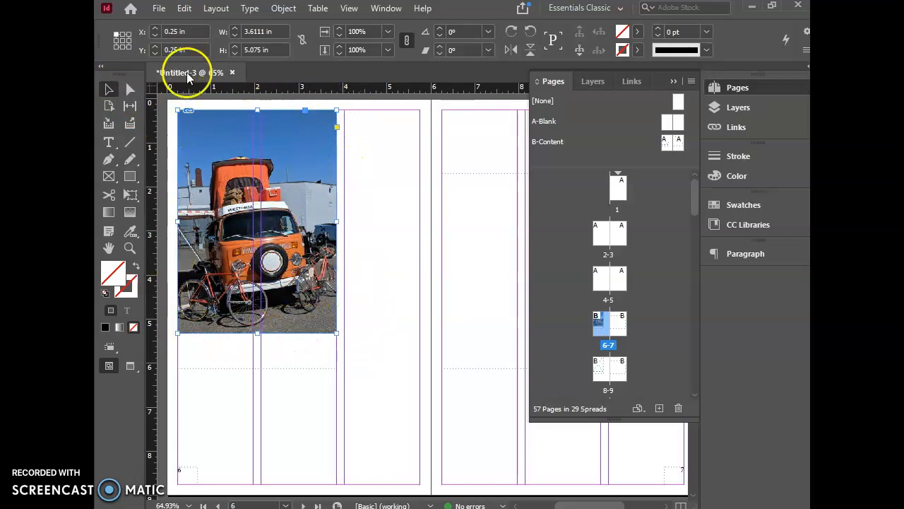
click(272, 242)
drag(286, 266, 284, 271)
drag(387, 422, 375, 405)
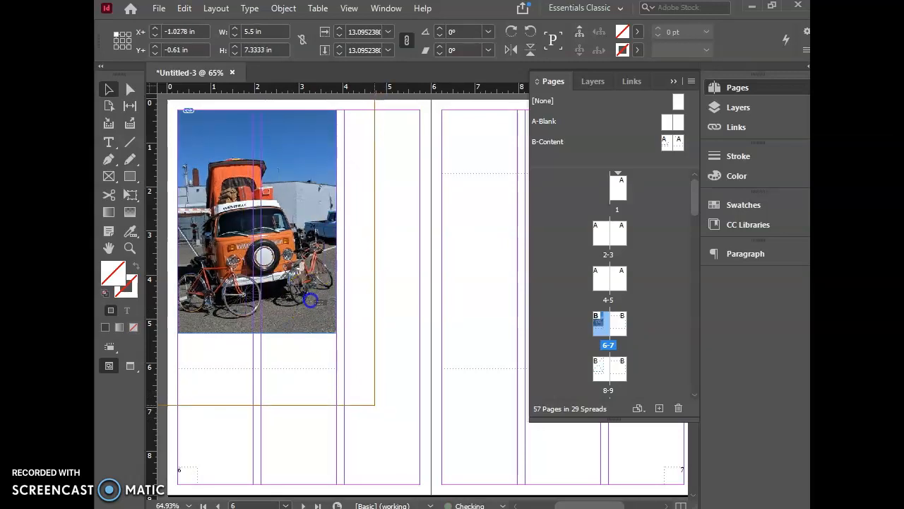
drag(311, 299, 310, 302)
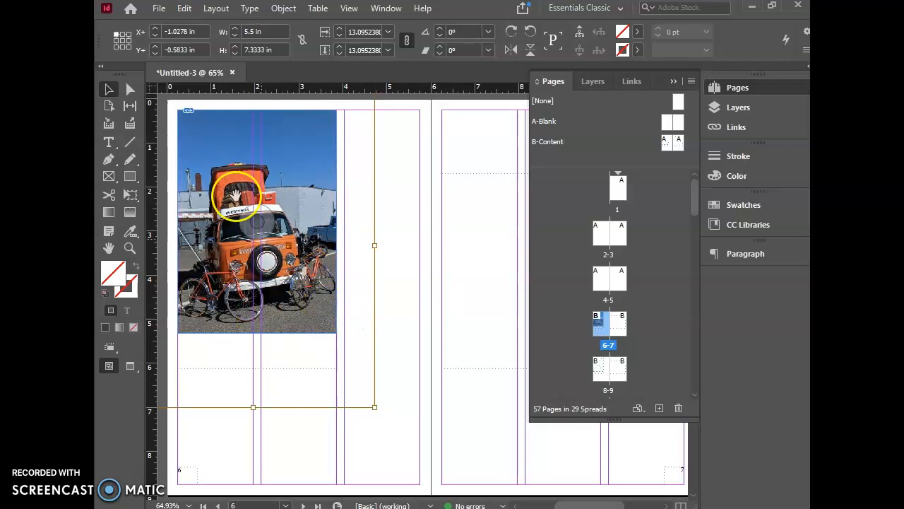
click(107, 88)
click(403, 161)
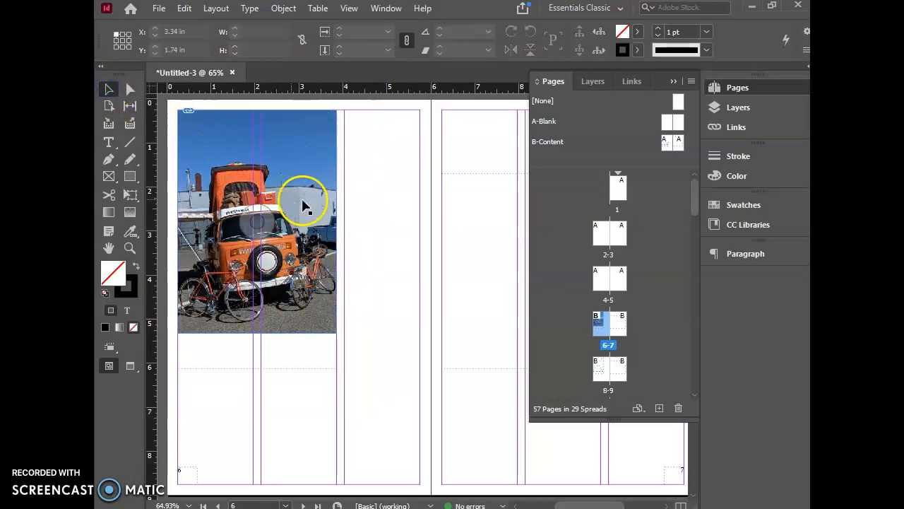
Step: Hide the page list, override the master text frame below the photo and enter the caption "Orange Westfalia"
click(675, 81)
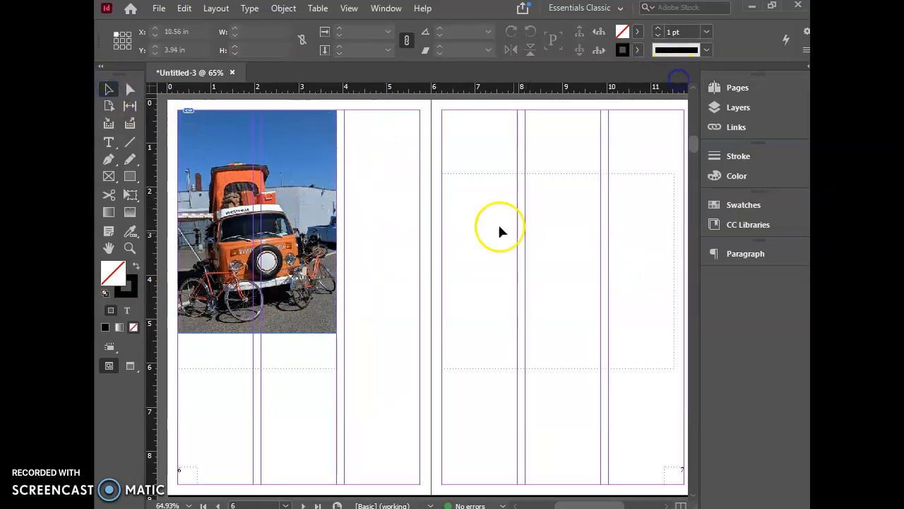
click(246, 349)
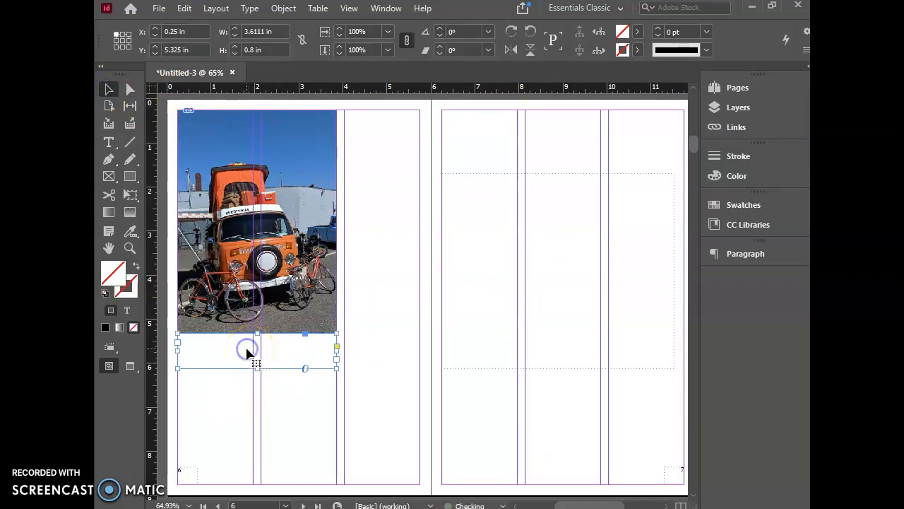
double_click(246, 347)
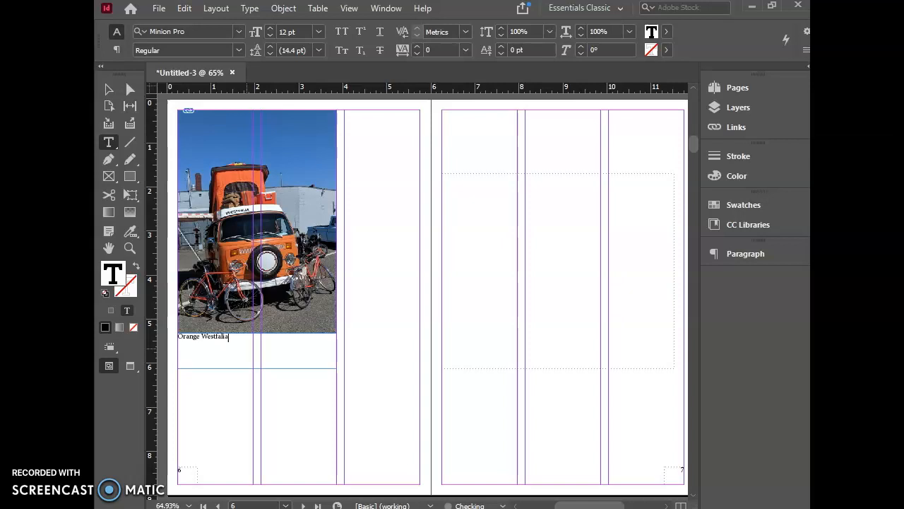
Step: Select the "Orange Westfalia" caption below the photo and enlarge its font size to 29 pt
drag(229, 337, 153, 337)
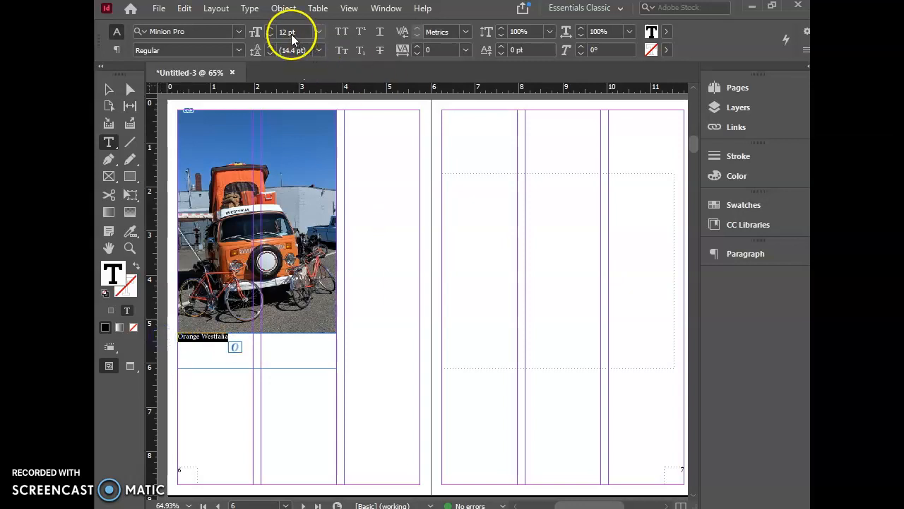
click(271, 29)
click(270, 29)
click(271, 28)
click(270, 28)
click(271, 28)
click(271, 28)
click(271, 28)
click(271, 28)
click(270, 29)
click(270, 28)
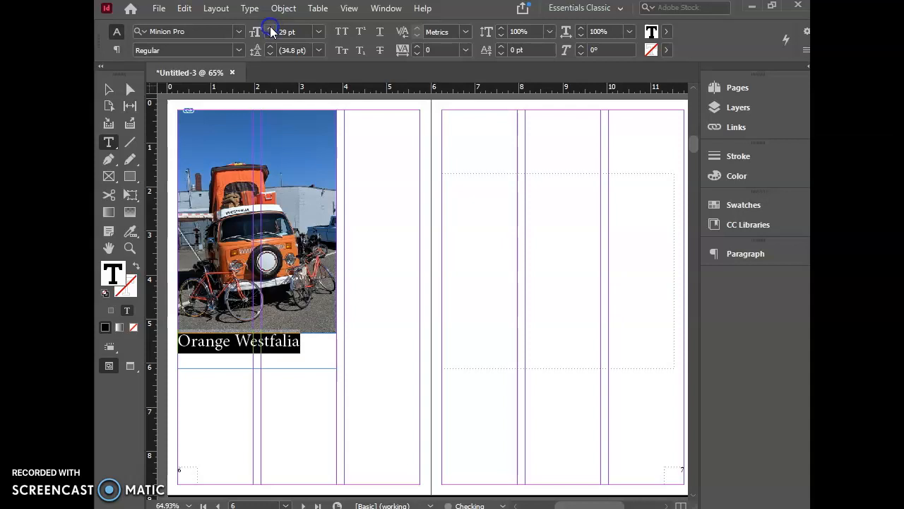
Step: Set the caption's font to Myriad Pro with the Bold style
click(235, 28)
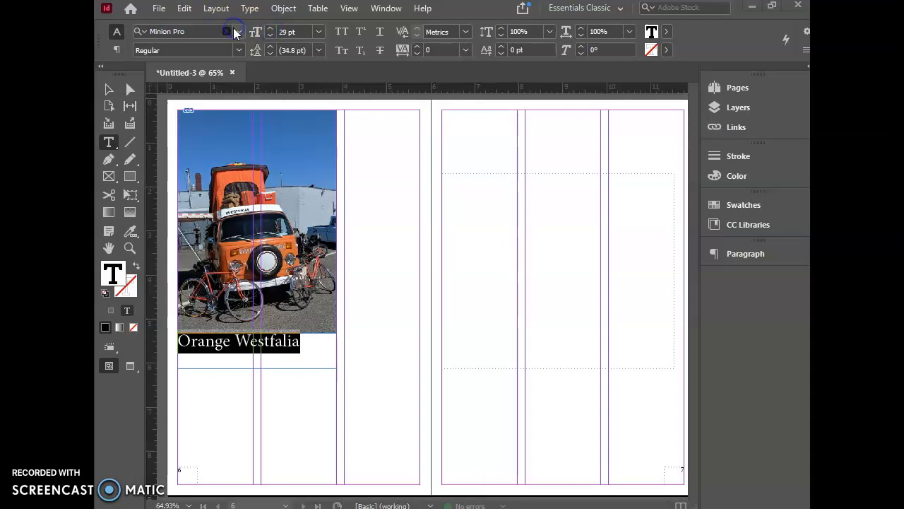
click(192, 30)
key(Down)
key(Down)
key(Down)
key(Down)
key(Down)
key(Down)
key(Down)
key(Down)
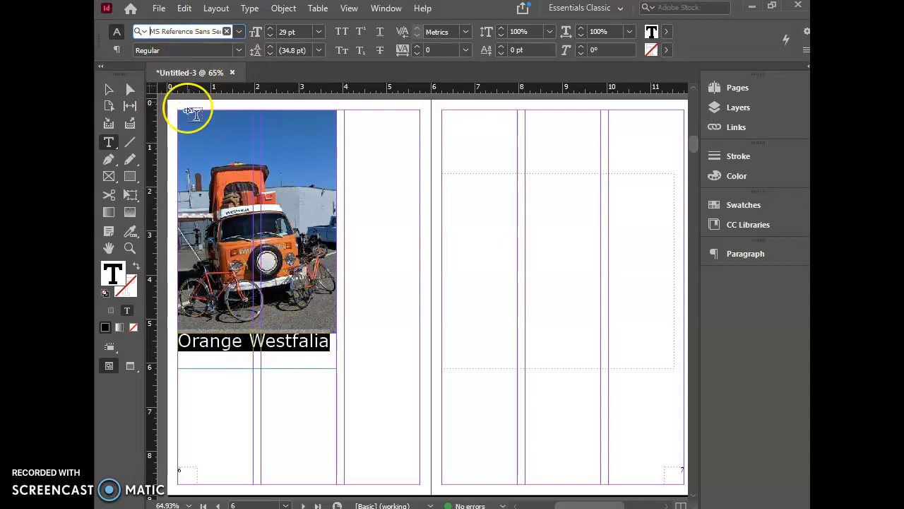
click(221, 31)
key(Down)
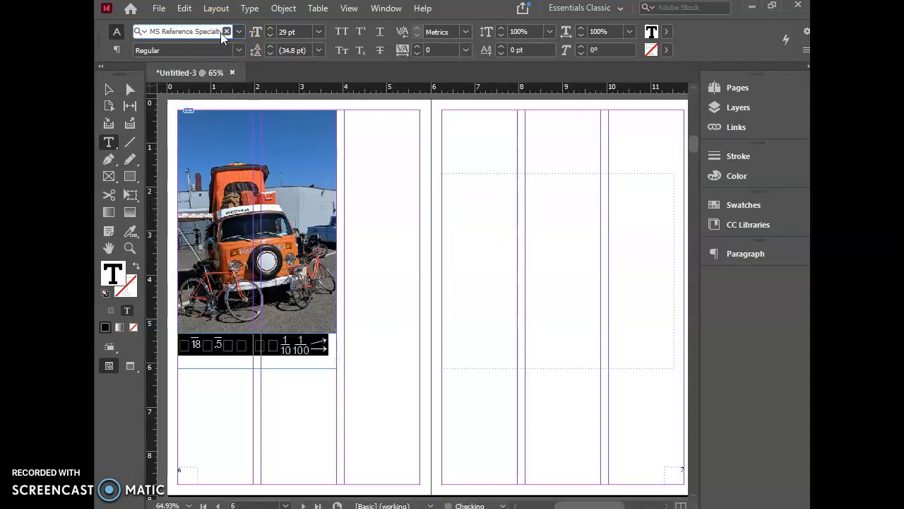
key(Down)
click(233, 44)
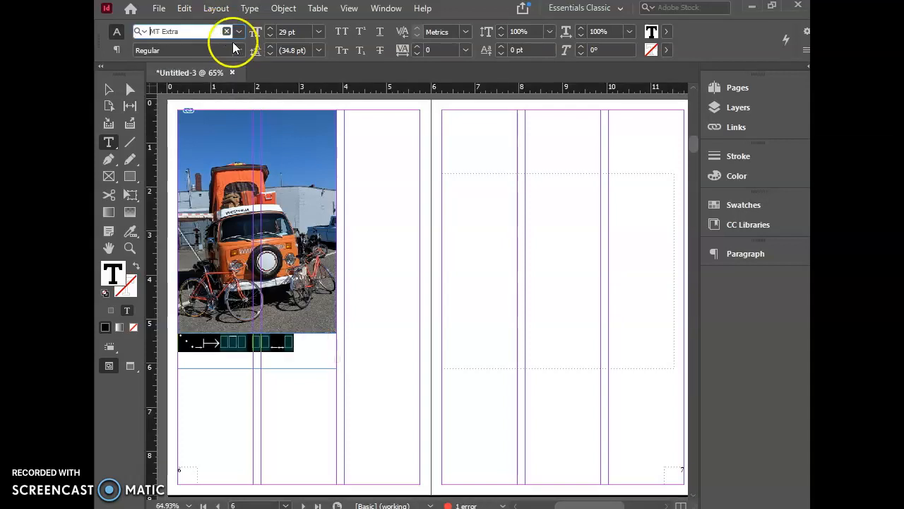
key(Down)
key(Down)
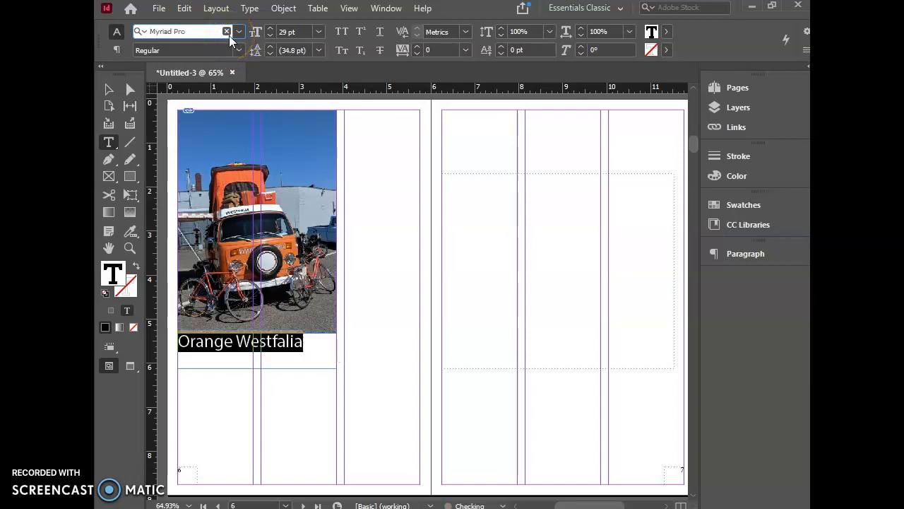
click(238, 46)
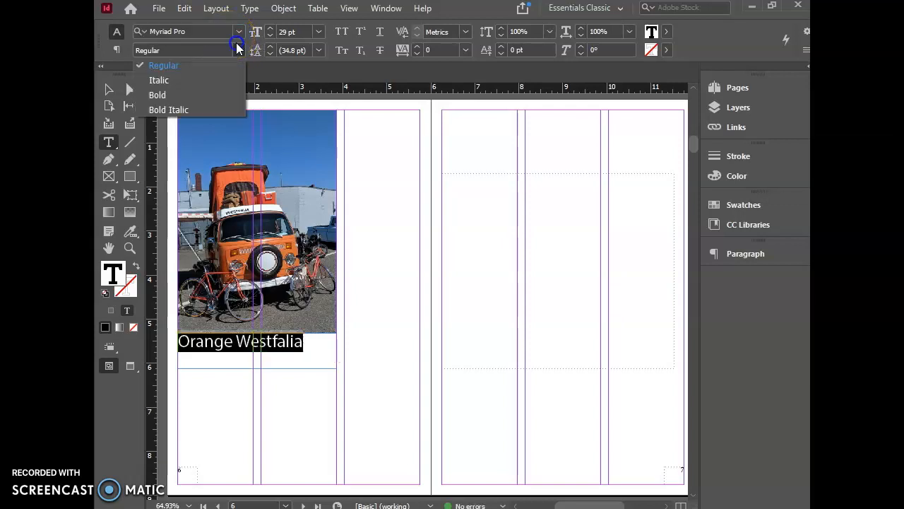
click(186, 95)
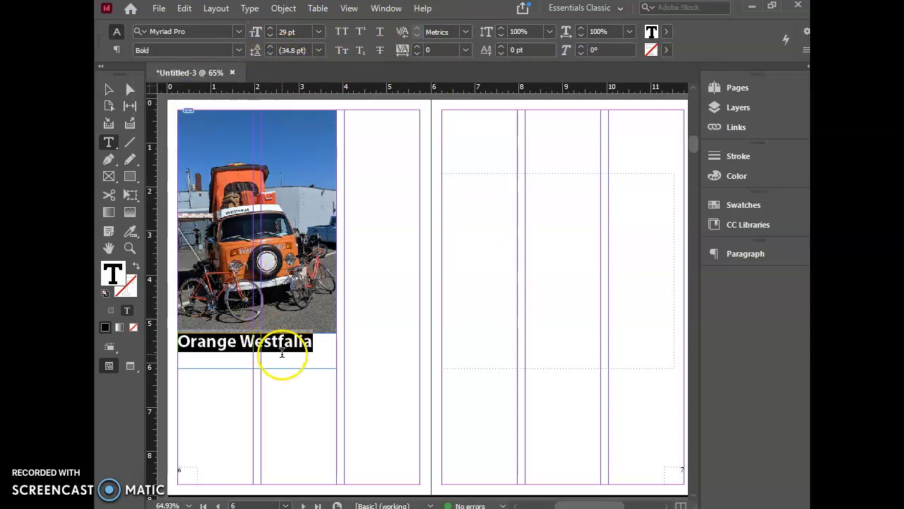
Step: Increase the caption's font size to 33 pt so it nearly spans the photo's width
click(270, 28)
click(270, 28)
click(270, 29)
click(270, 28)
click(270, 28)
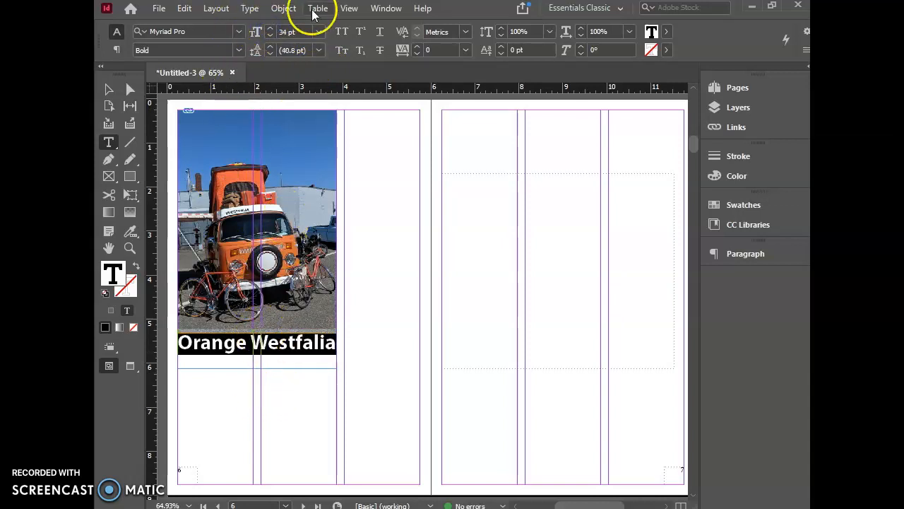
click(268, 36)
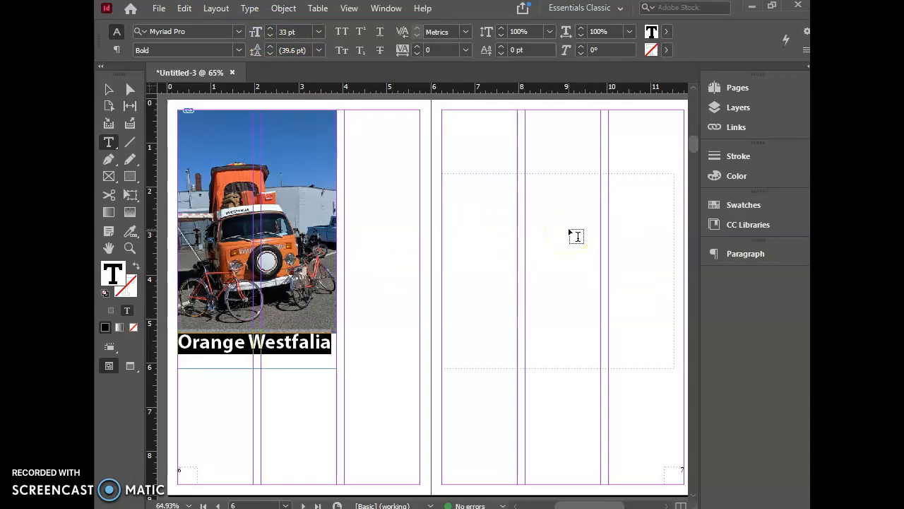
Step: Override the master text frame on page 7 and fill it with placeholder text
click(489, 216)
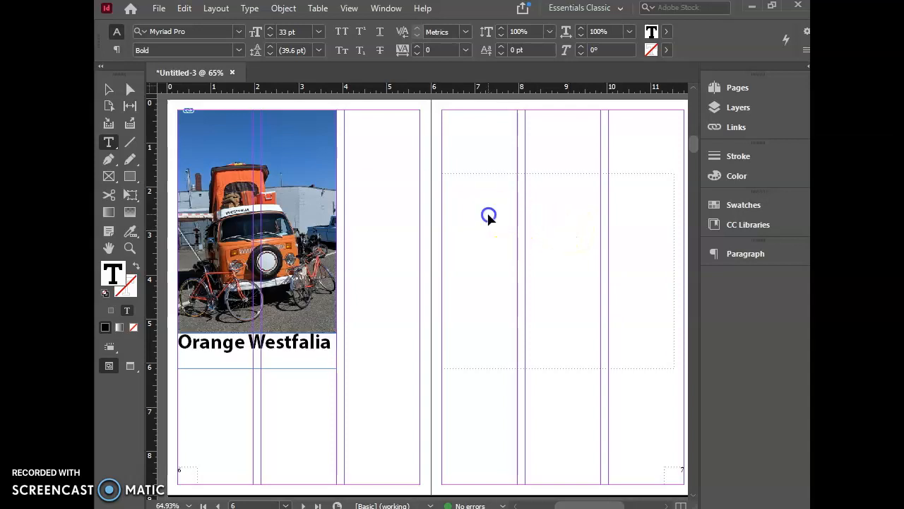
click(488, 213)
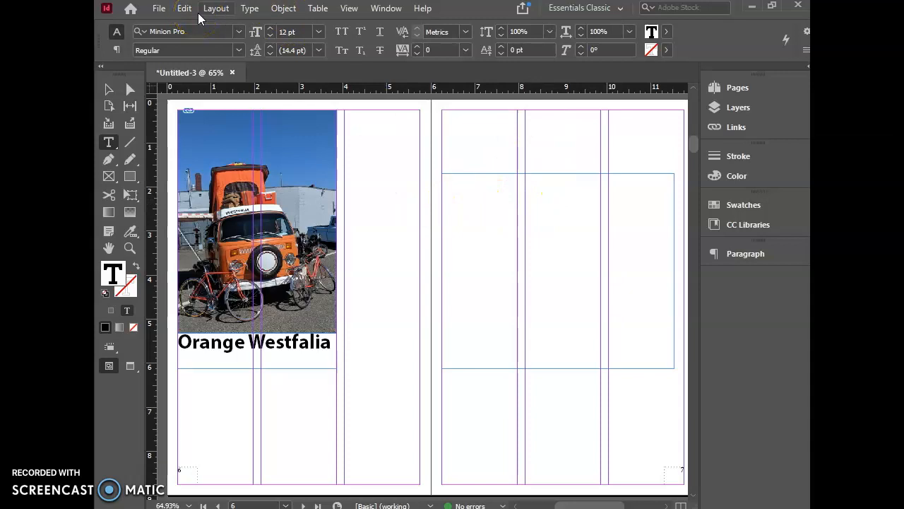
click(253, 10)
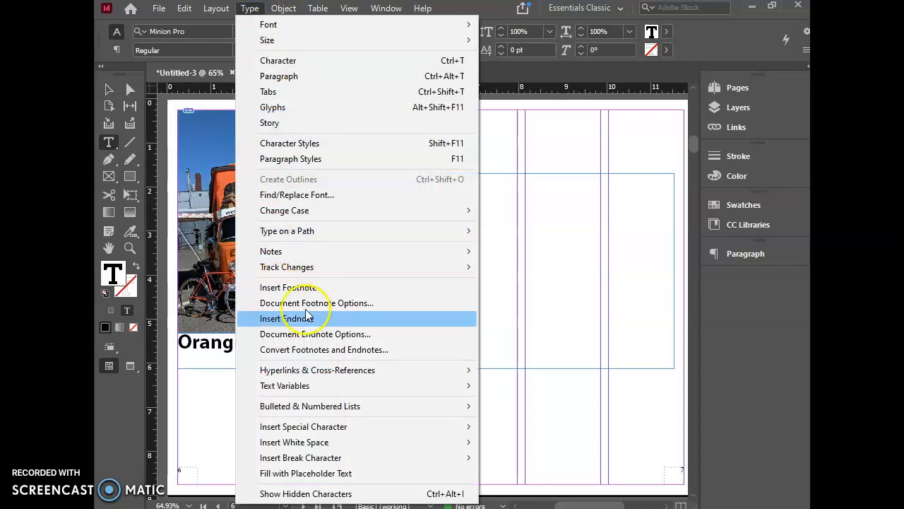
mouse_move(348, 458)
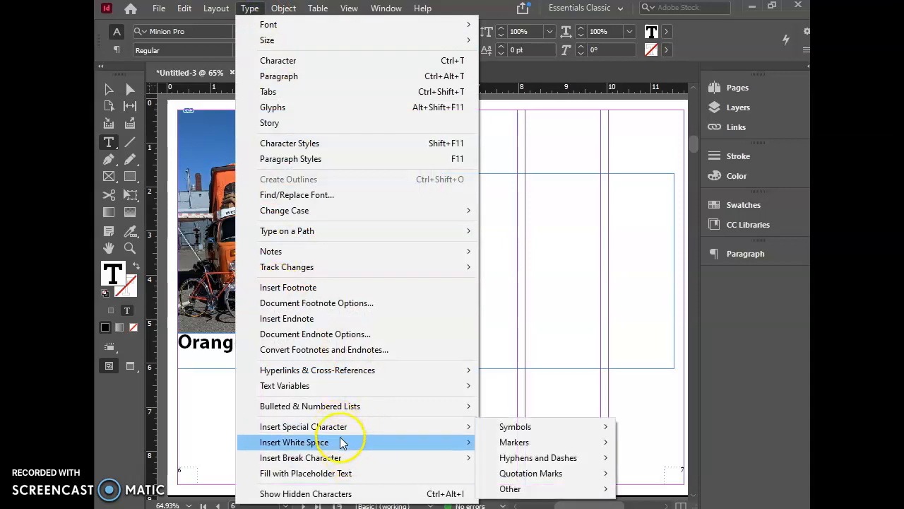
click(344, 473)
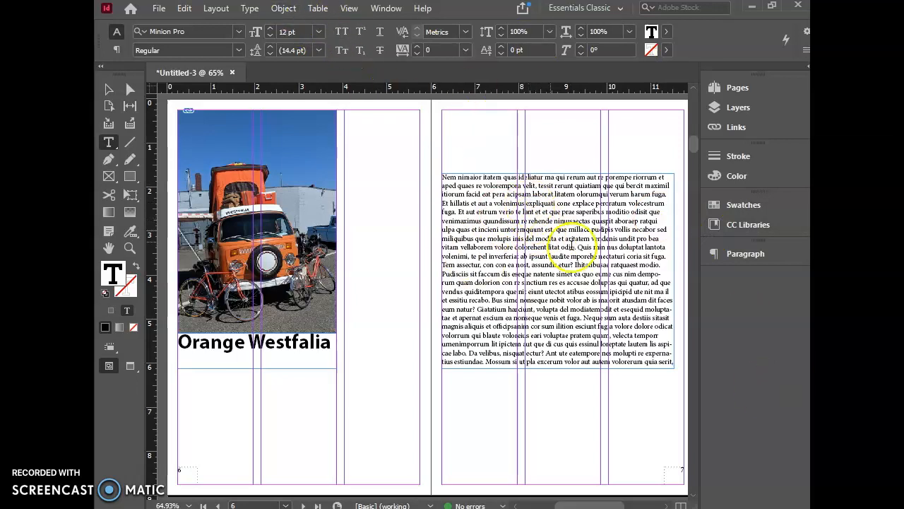
Step: Select all visible placeholder text on page 7 and browse through the fonts until it is set in Proxy 2
drag(673, 362, 426, 177)
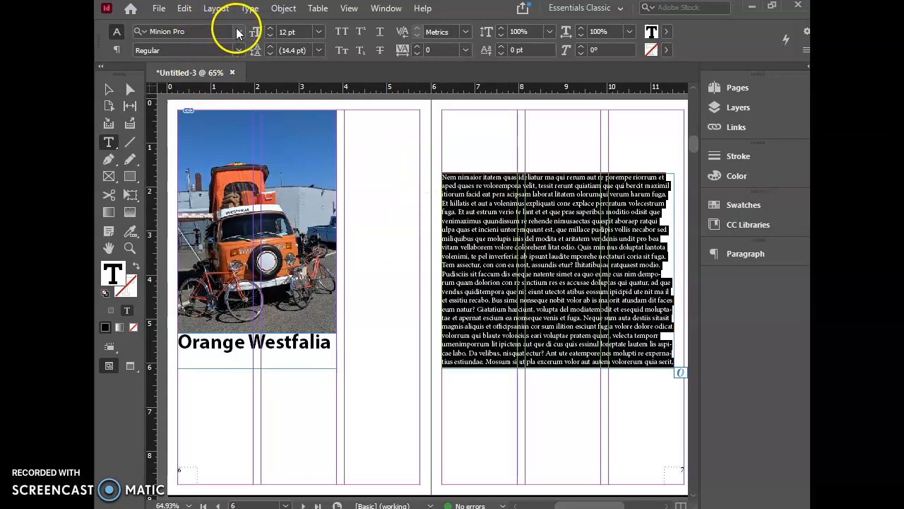
click(203, 31)
text(Mistral)
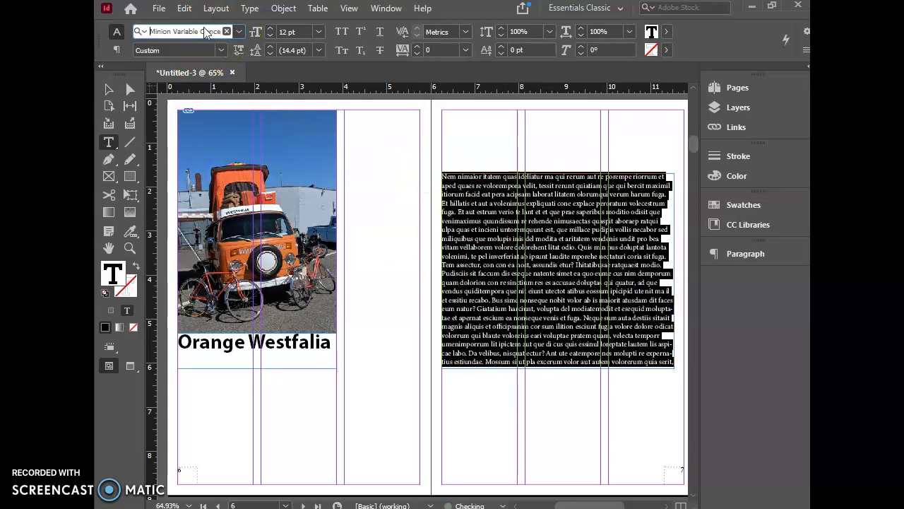
key(Return)
key(Down)
key(Down)
key(Up)
key(Down)
key(Down)
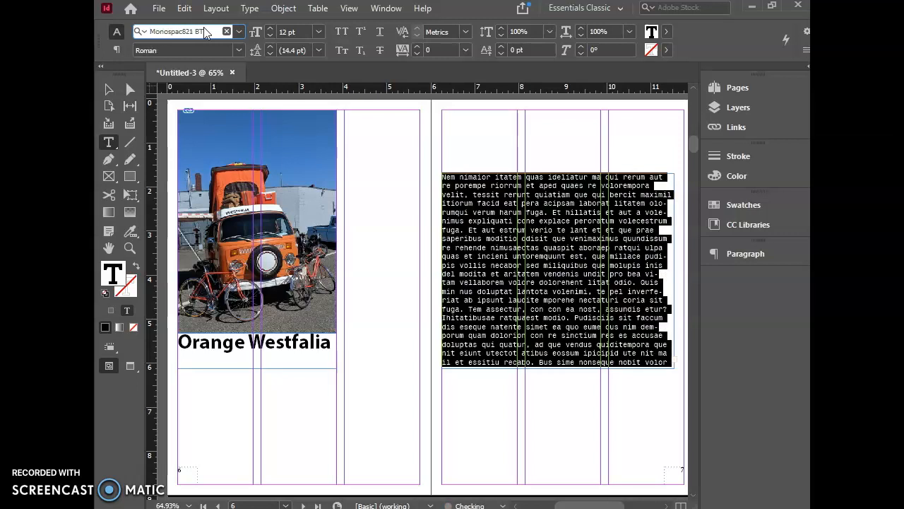
key(Down)
key(Down)
key(Up)
key(Up)
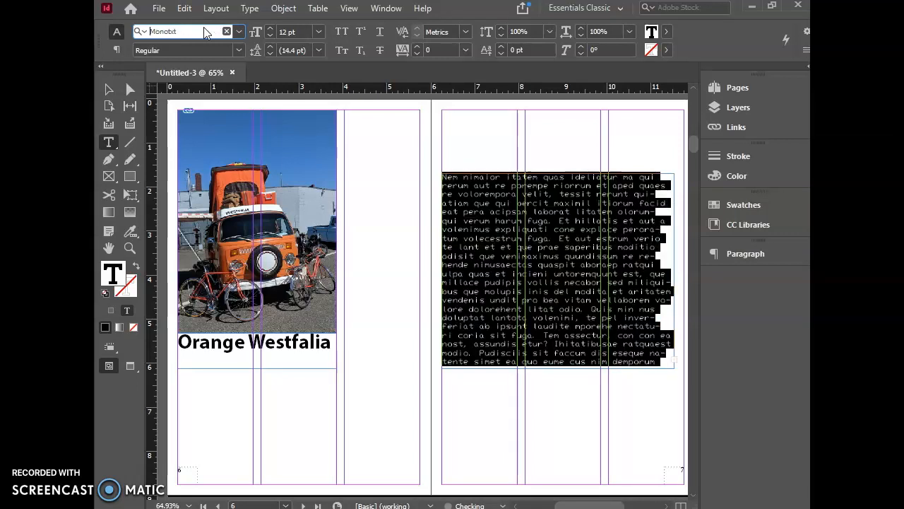
key(Up)
key(Down)
key(Down)
key(Down)
key(Down)
key(Down)
key(Down)
key(Down)
key(Down)
key(Down)
key(Down)
key(Down)
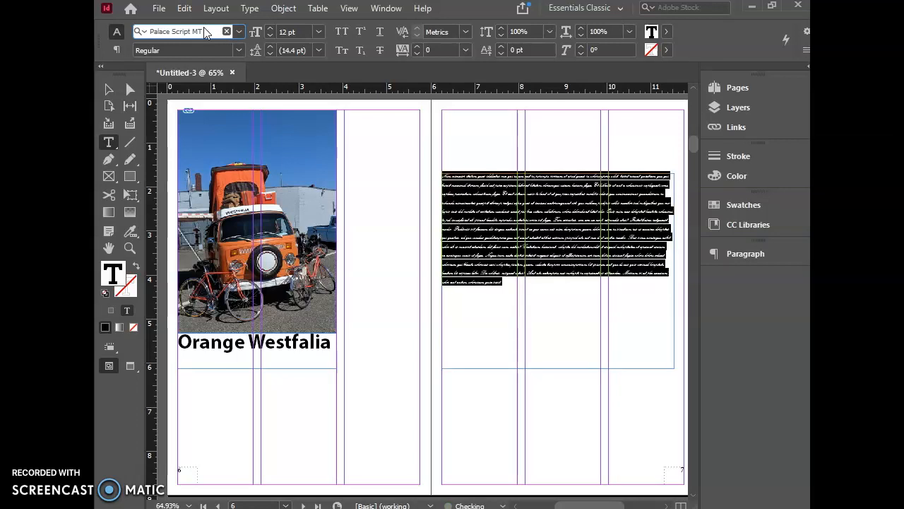
key(Down)
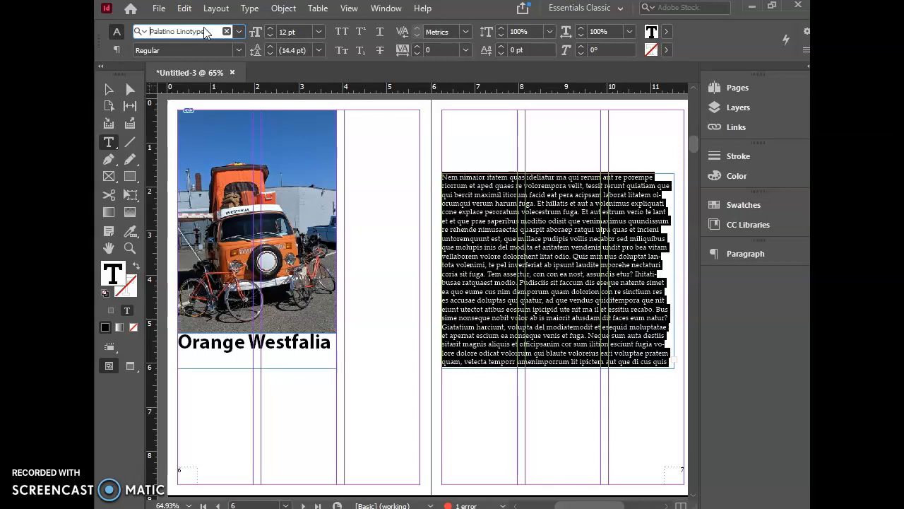
click(141, 33)
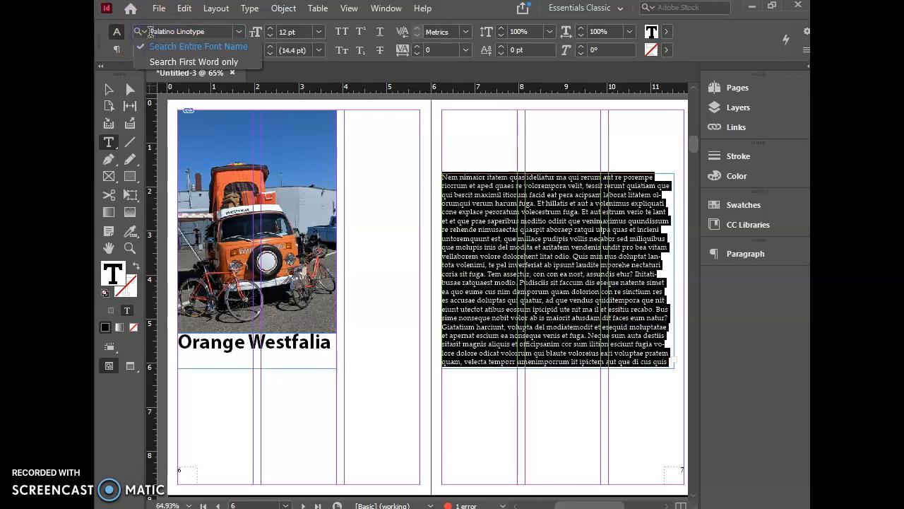
click(147, 33)
click(239, 31)
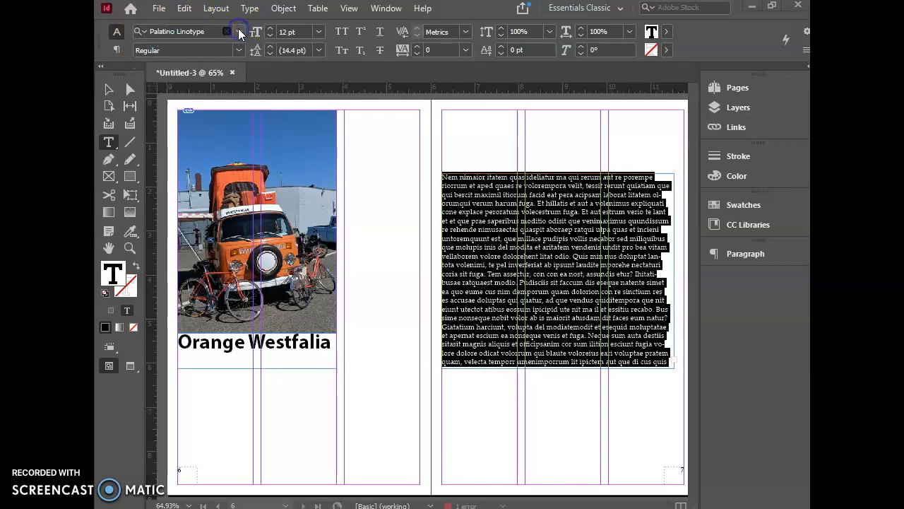
click(201, 30)
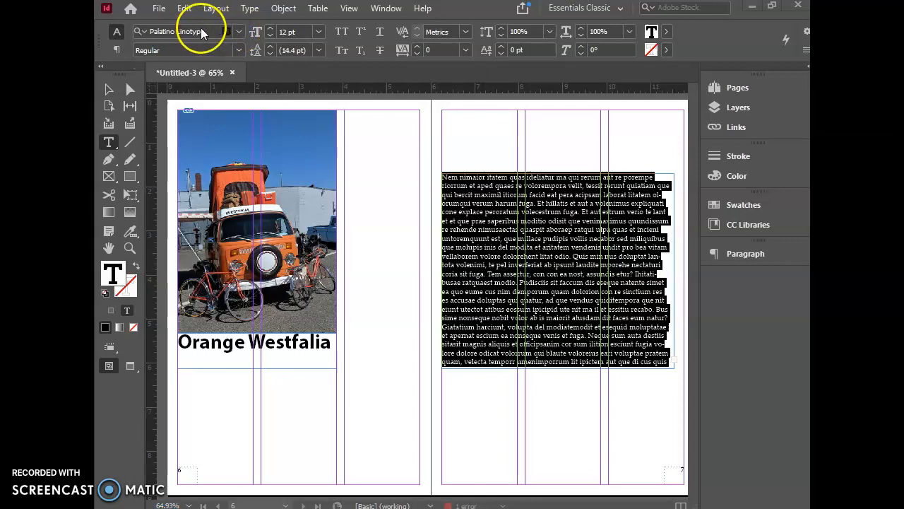
key(Down)
key(Down)
key(Down)
key(Down)
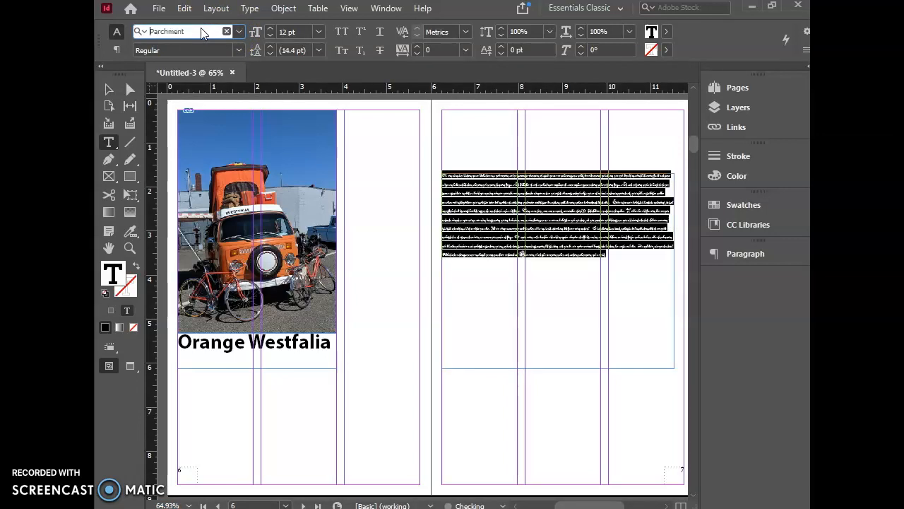
key(Down)
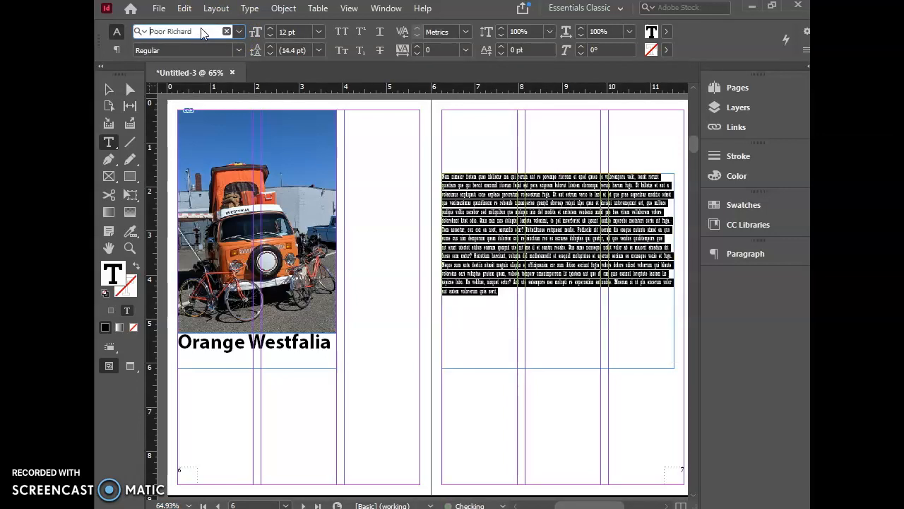
key(Down)
key(Down)
key(Down)
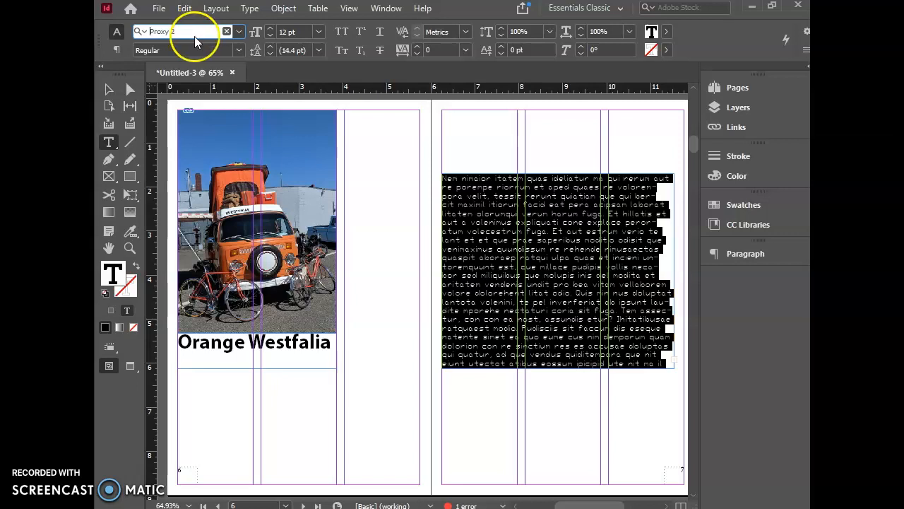
click(238, 51)
click(121, 55)
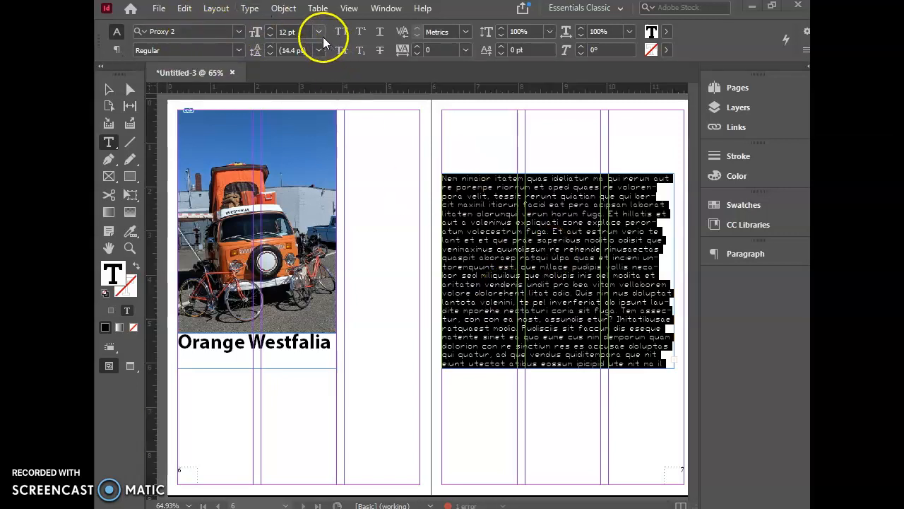
click(270, 36)
click(269, 29)
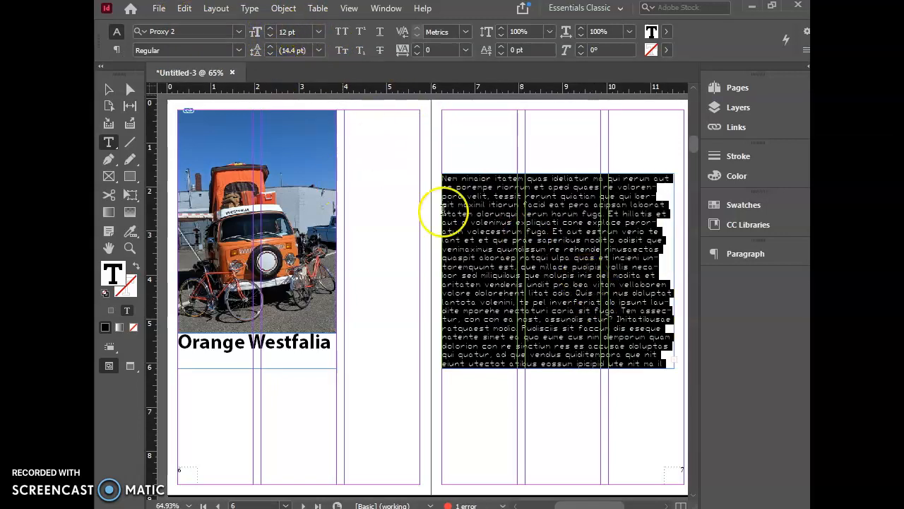
Step: Deselect the body text, then add the Paragraph Styles panel to the dock and expand its style list
click(443, 202)
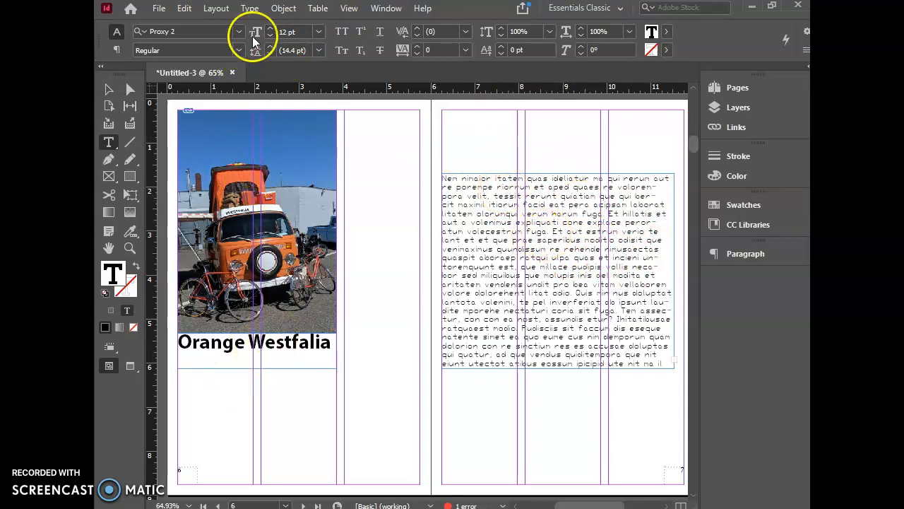
click(385, 8)
mouse_move(467, 358)
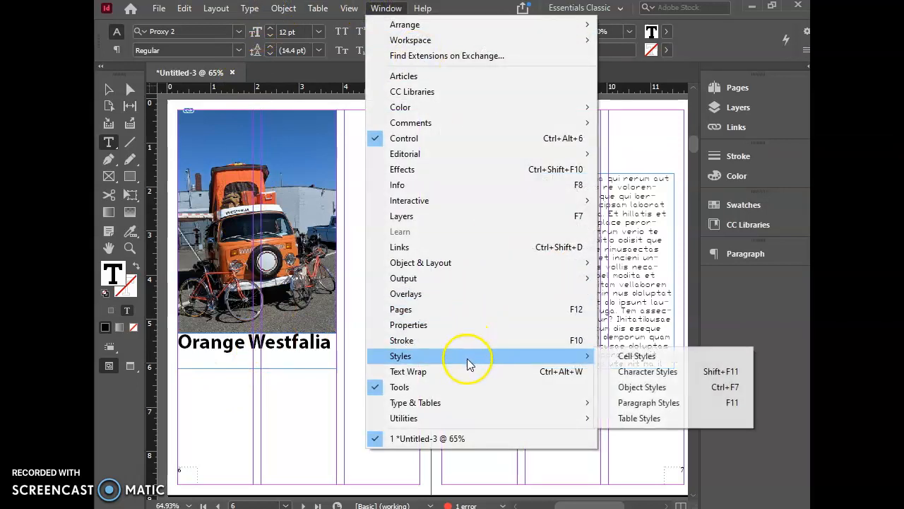
click(639, 404)
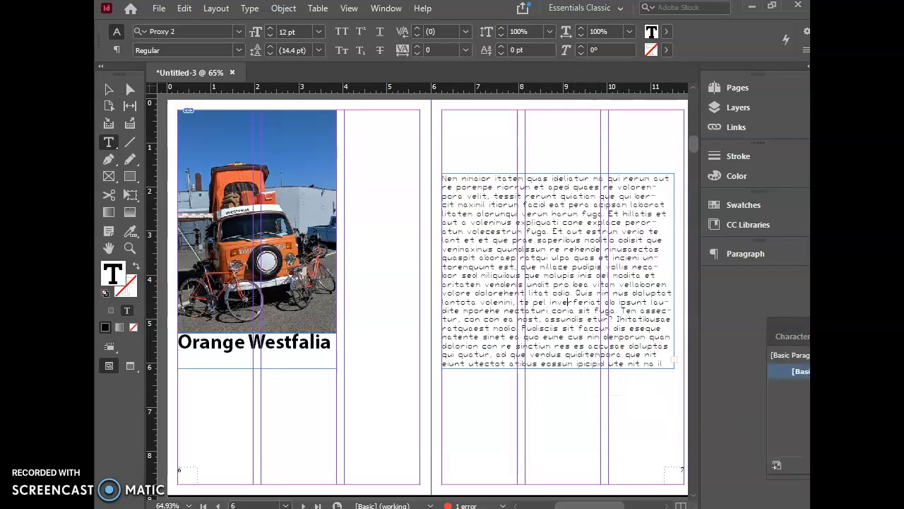
drag(673, 286, 739, 285)
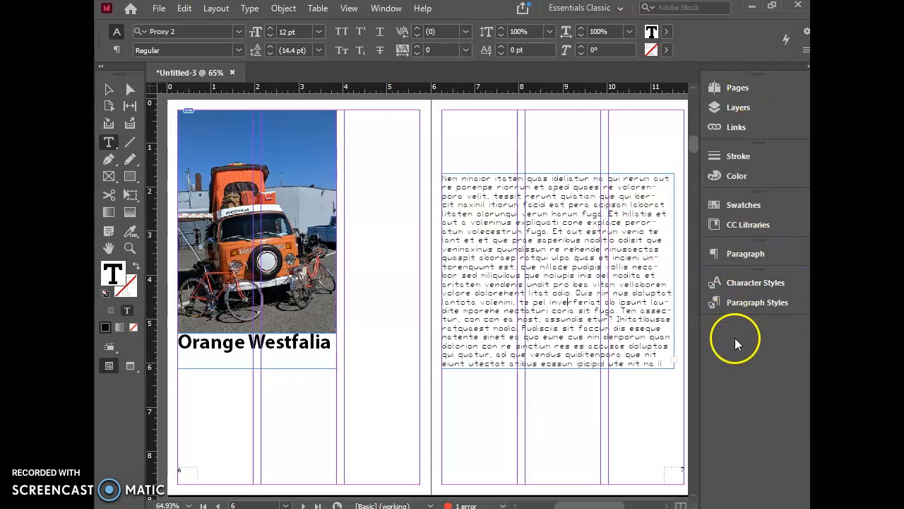
click(759, 302)
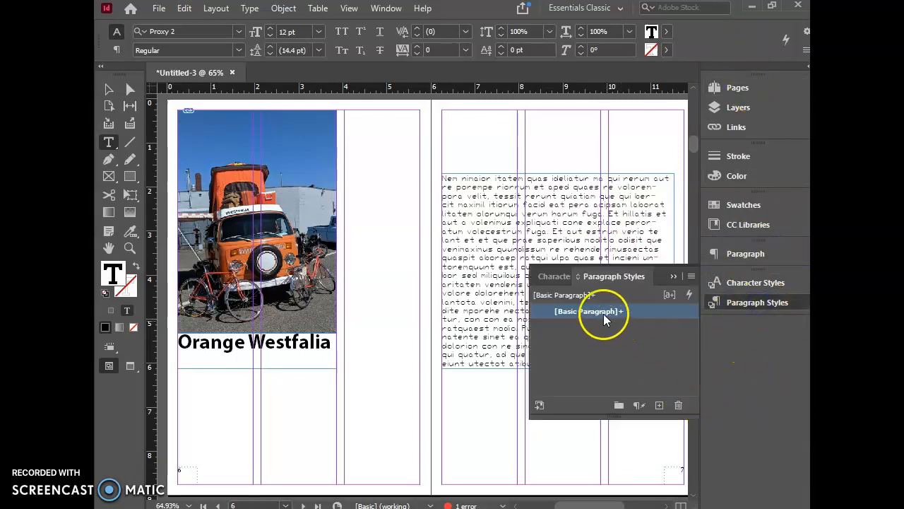
Step: Create a new paragraph style from the Proxy 2 body text on page 7 and apply it to that text
drag(487, 213, 496, 303)
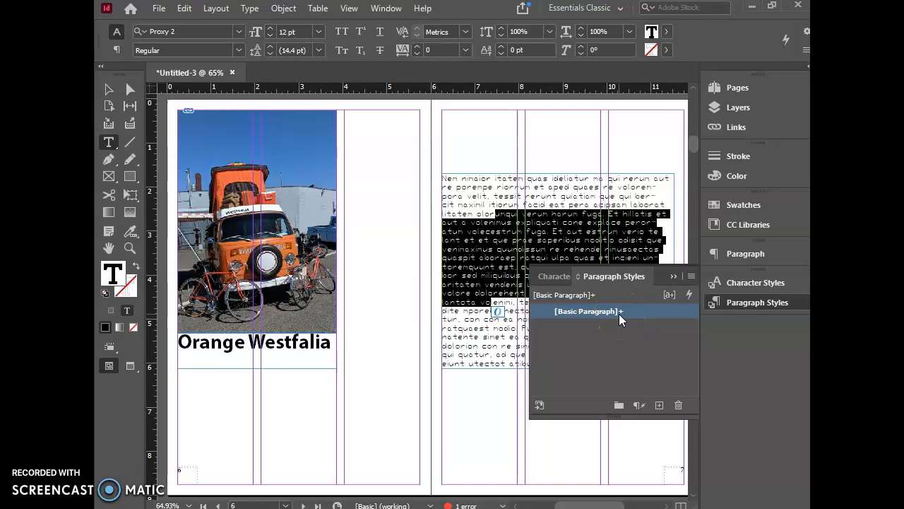
click(657, 407)
click(597, 327)
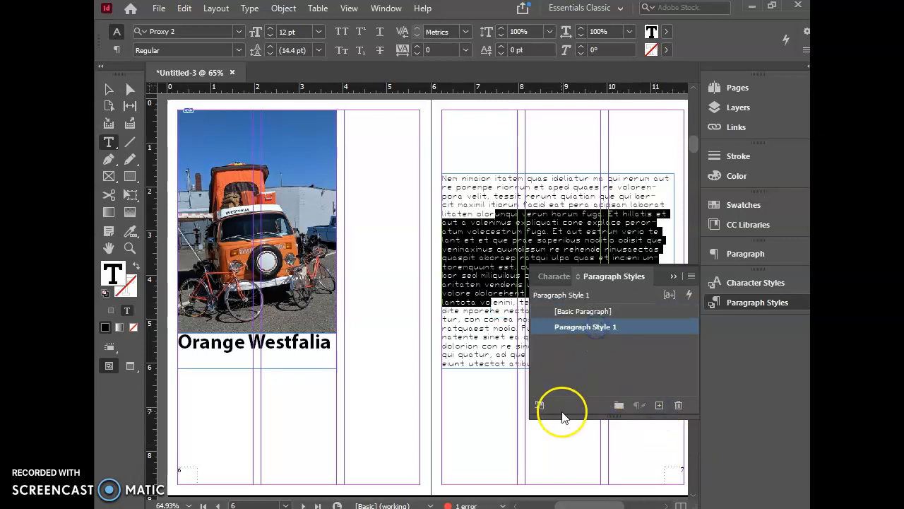
click(503, 215)
click(478, 275)
Step: Create a second paragraph style from the Orange Westfalia caption's formatting and apply it to the caption
click(291, 355)
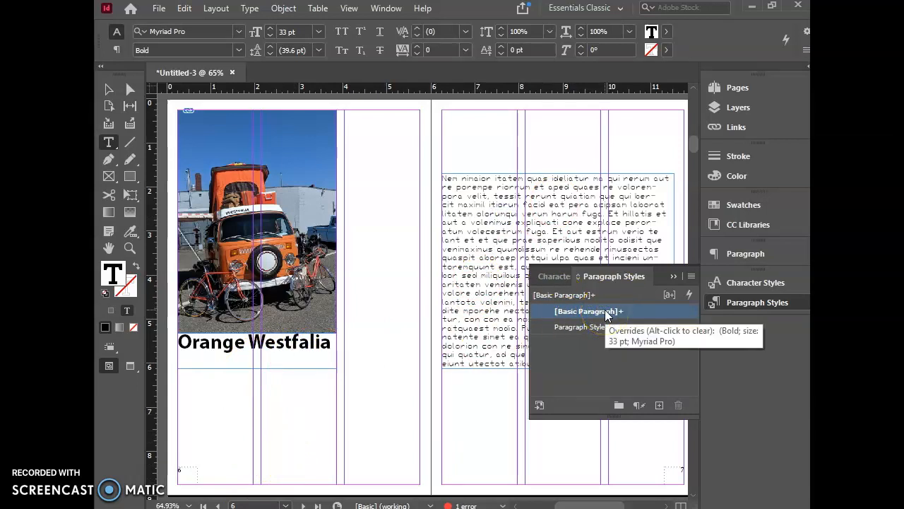
click(660, 407)
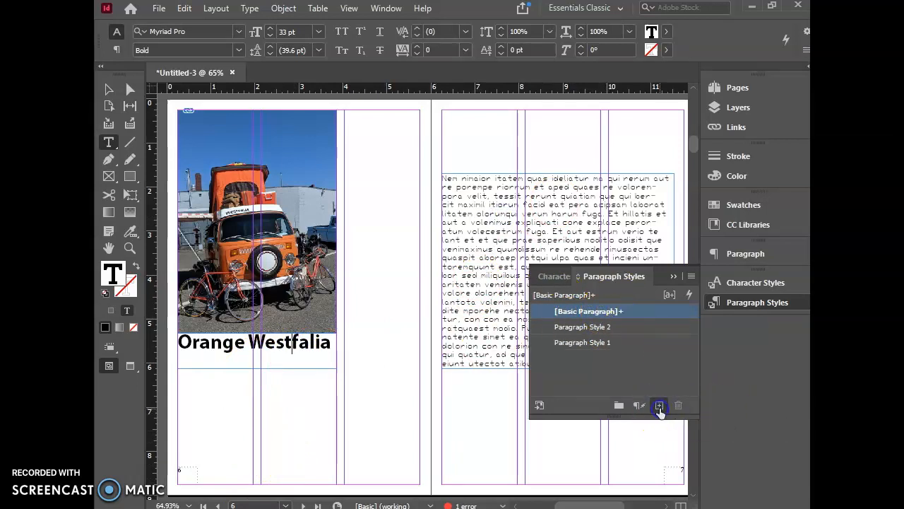
click(594, 332)
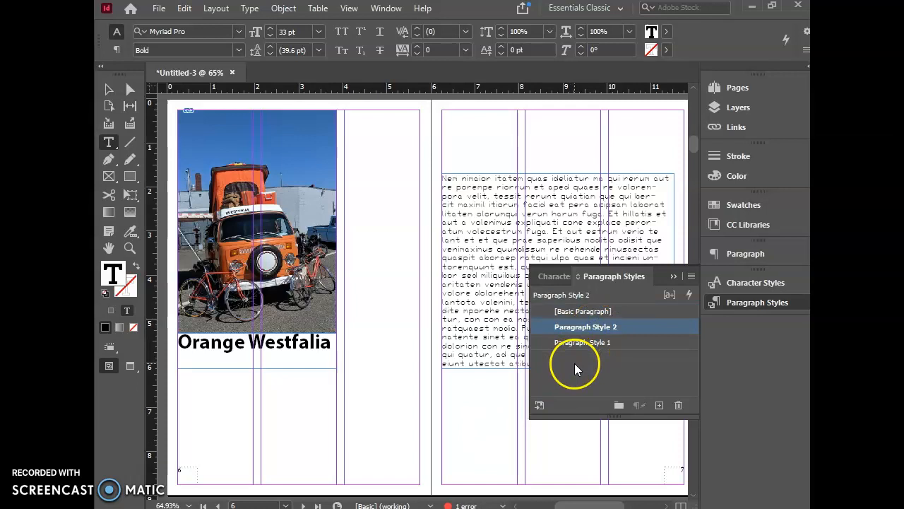
click(279, 346)
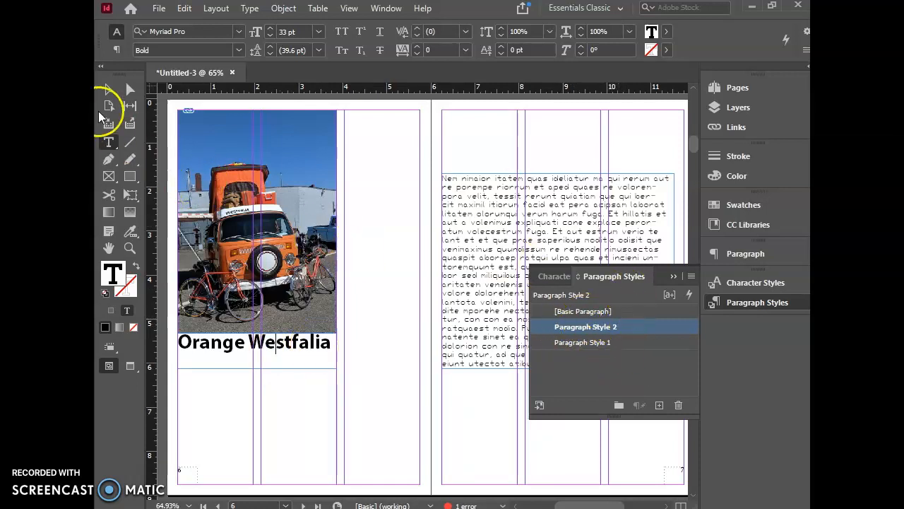
Step: Start exporting the document and browse OneDrive to the GDB folder inside Class 2021
click(160, 9)
click(268, 275)
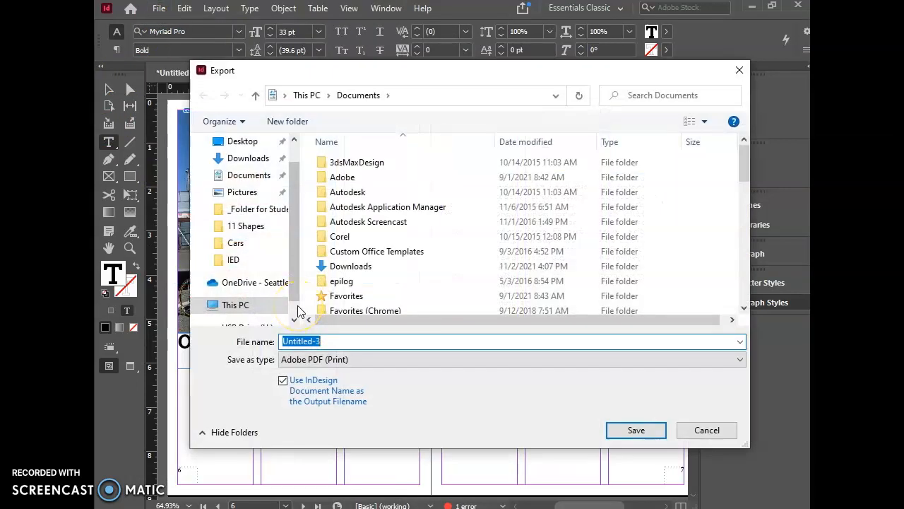
drag(294, 218, 292, 269)
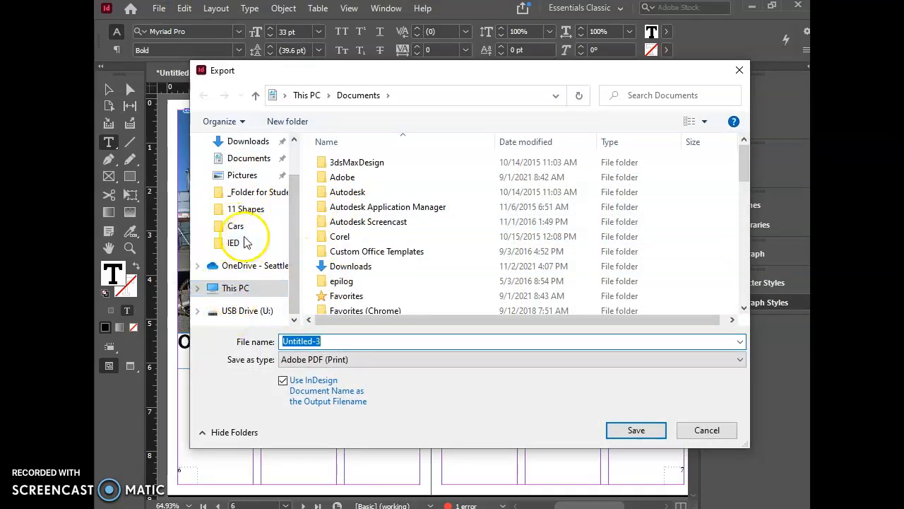
click(237, 266)
click(357, 195)
double_click(357, 191)
double_click(343, 178)
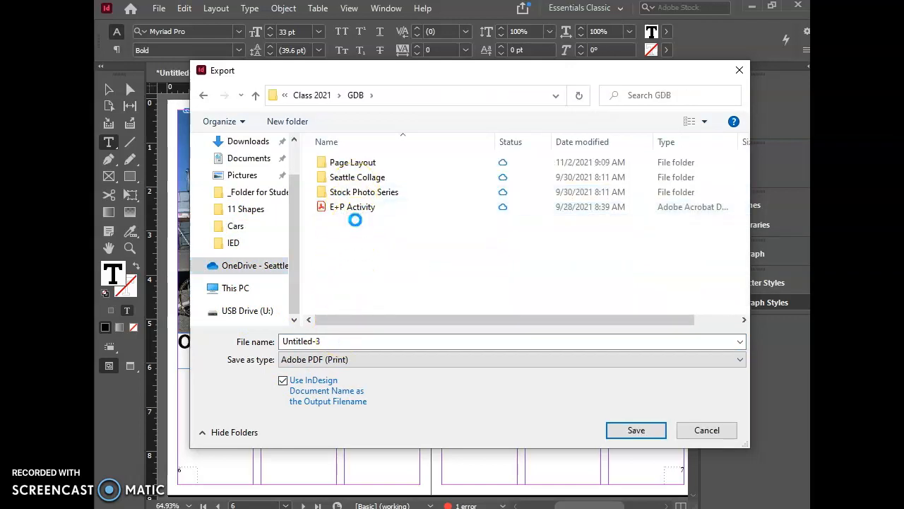
Step: Create a folder named Book Project inside GDB and open it as the export location
right_click(356, 220)
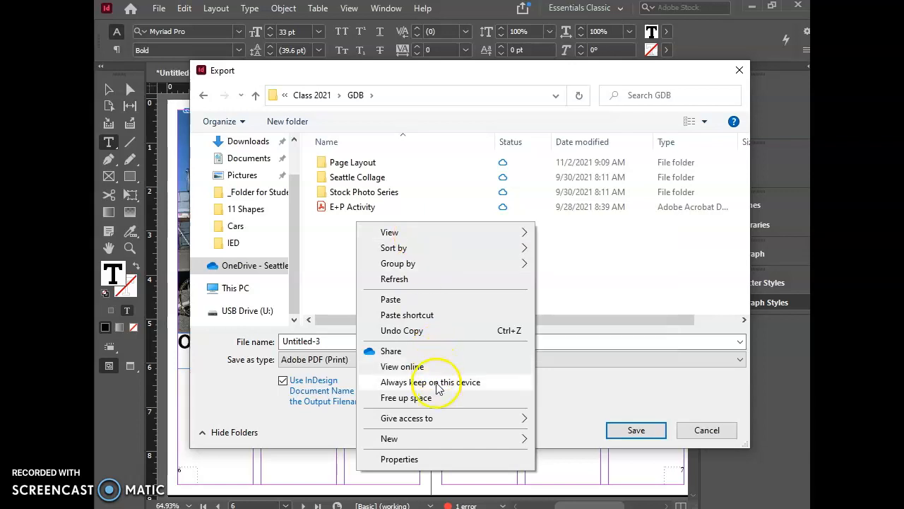
mouse_move(466, 445)
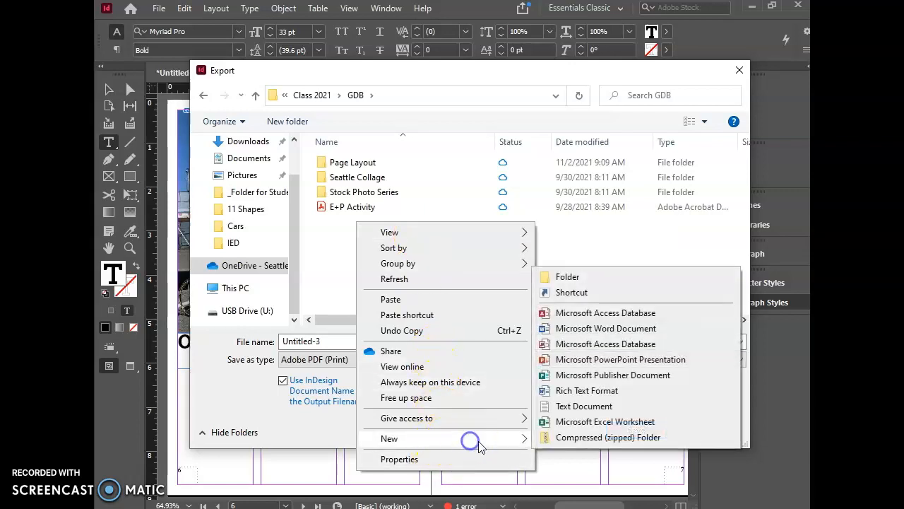
click(581, 276)
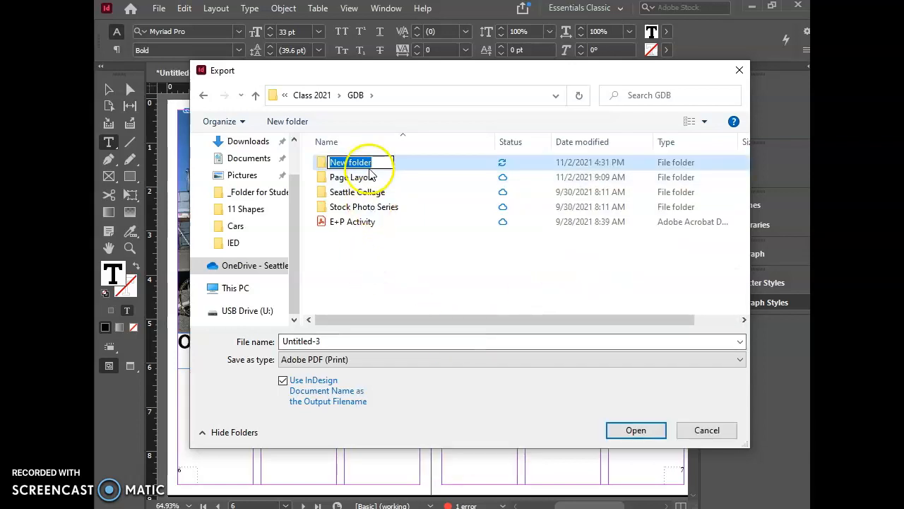
text(Book Pr)
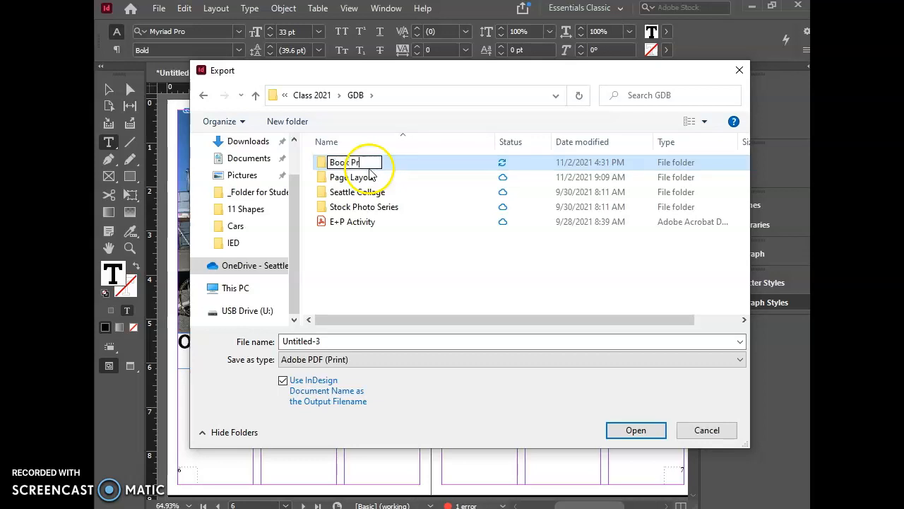
text(oject)
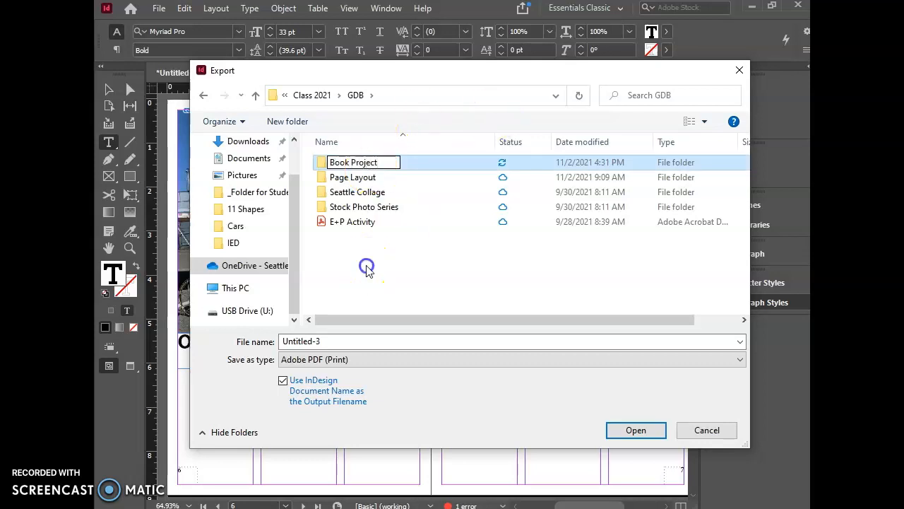
key(Return)
double_click(346, 162)
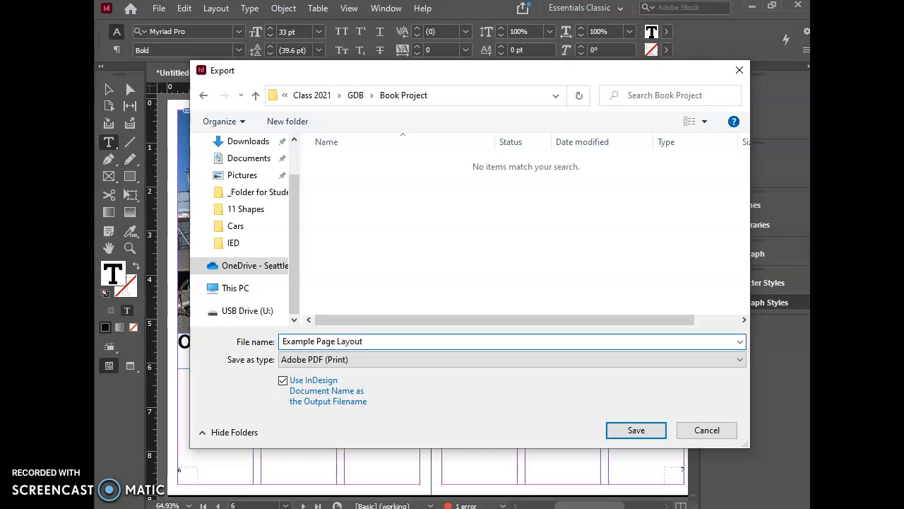
Step: Export the document as an Adobe PDF (Print) file named Example Page Layout, and collapse the Paragraph Styles panel
click(625, 430)
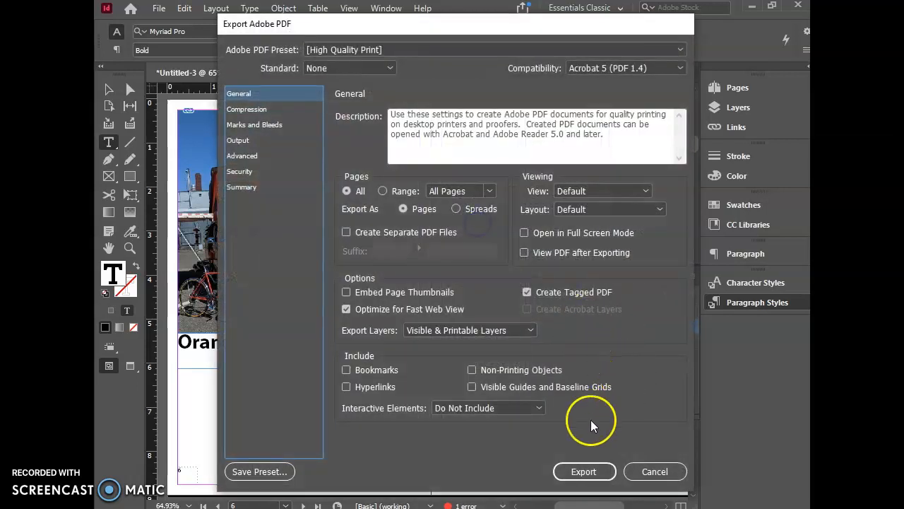
click(591, 473)
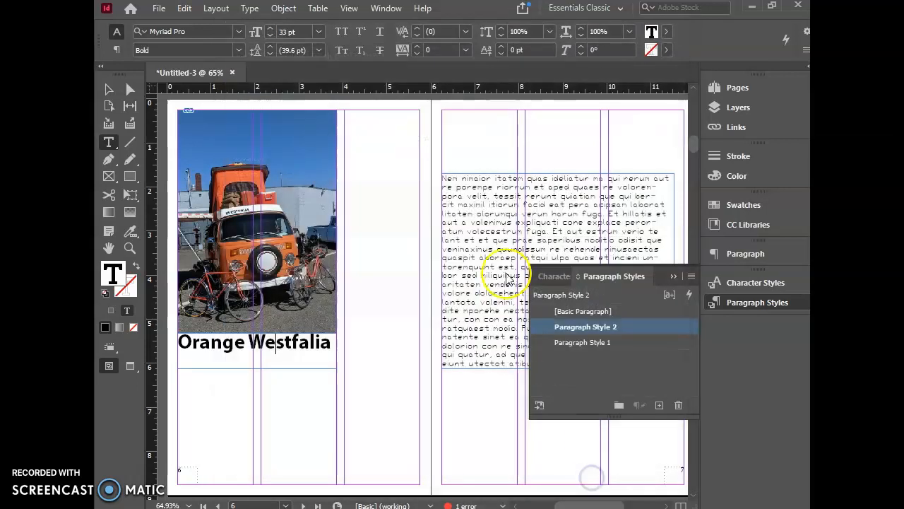
click(493, 280)
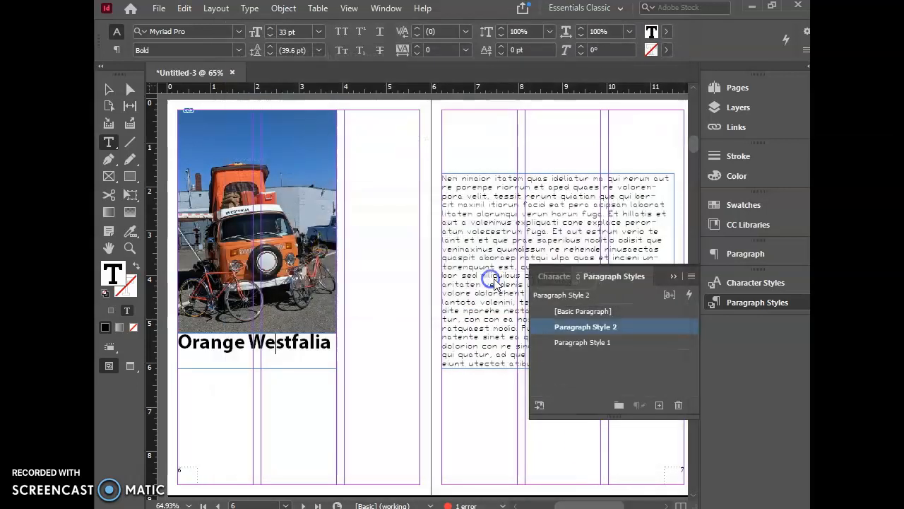
click(673, 276)
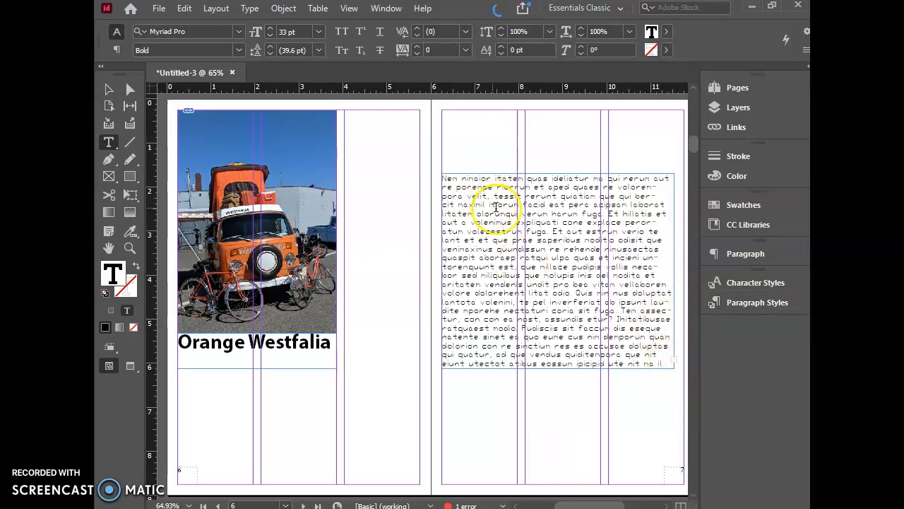
Step: Delete the excess placeholder text at the end of page 7's text frame, including the overset text, leaving "eossum ip" as the ending
click(659, 362)
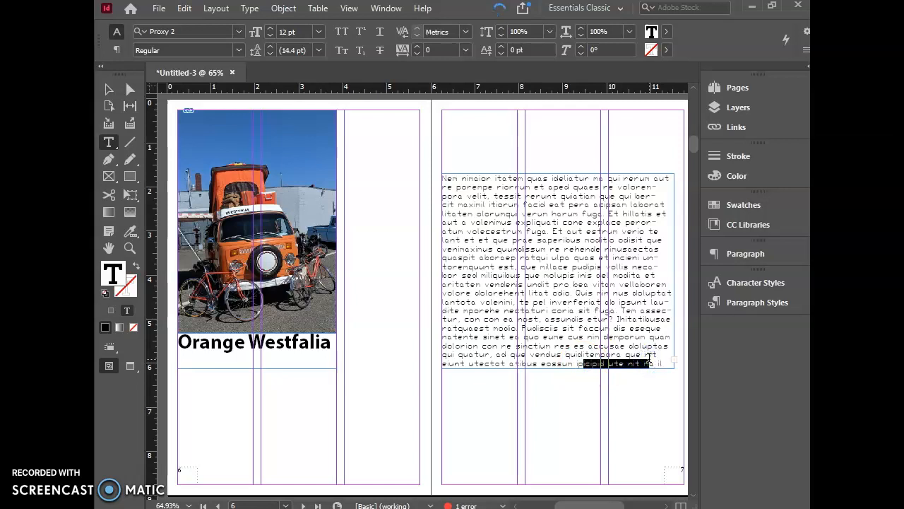
key(Delete)
key(Delete)
key(Delete)
key(Delete)
key(Delete)
key(Delete)
key(Delete)
key(Delete)
key(Delete)
key(Delete)
key(Delete)
key(Delete)
key(Delete)
key(Delete)
key(Delete)
key(Delete)
key(Delete)
key(Delete)
key(Delete)
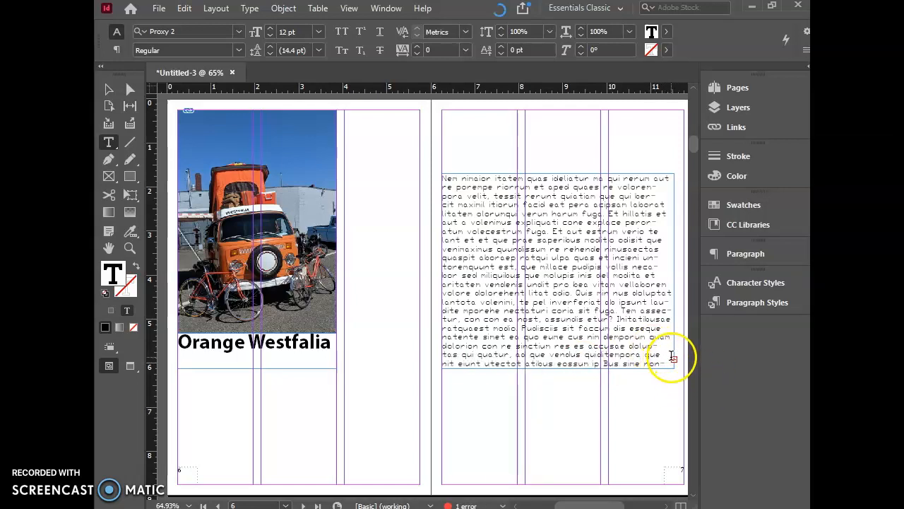
key(Delete)
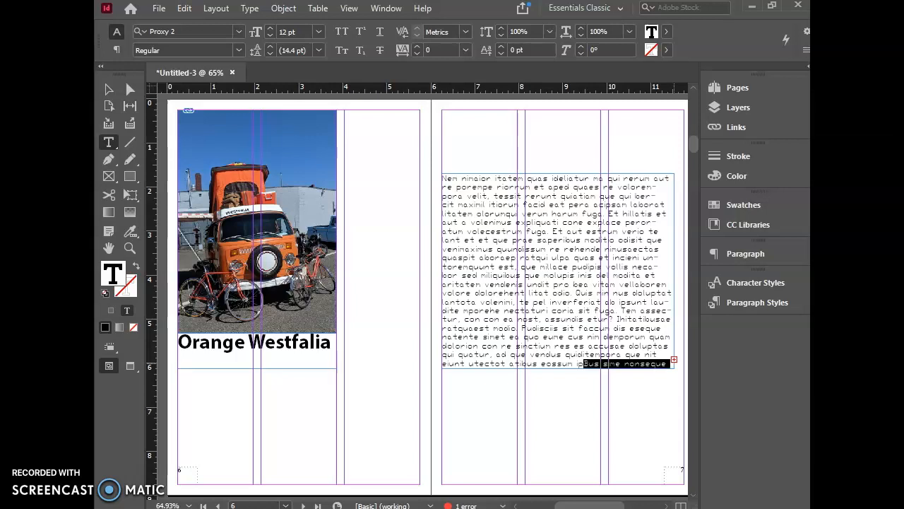
key(Delete)
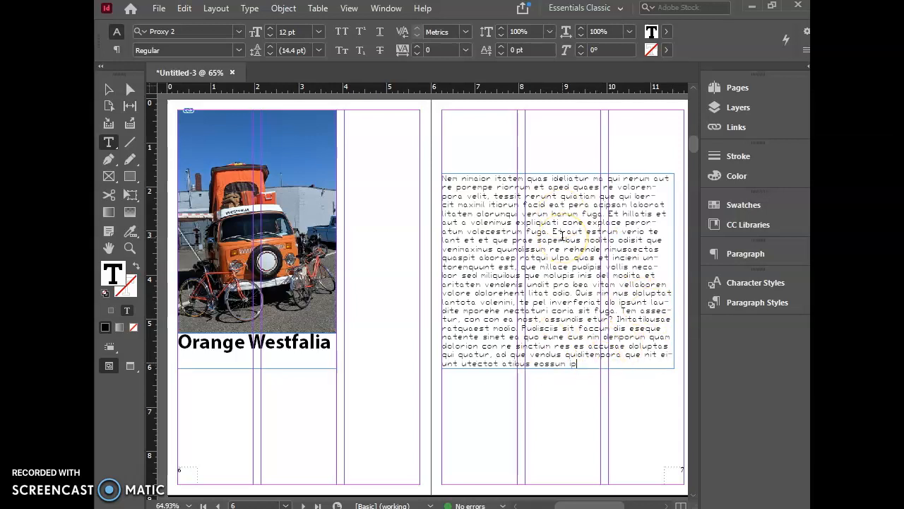
Step: Enlarge the body text frame on the B-Content master to 5.5 in wide by 4.84 in high, and check it on page 7
click(727, 87)
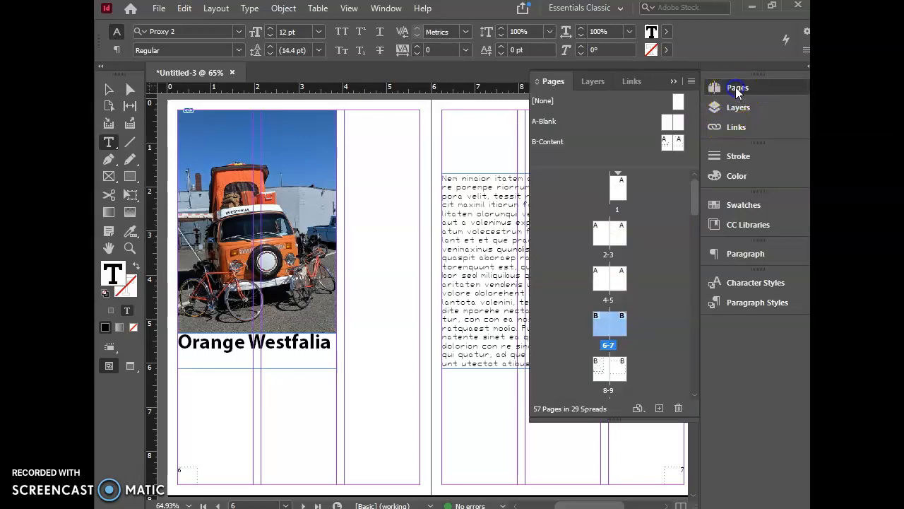
double_click(671, 141)
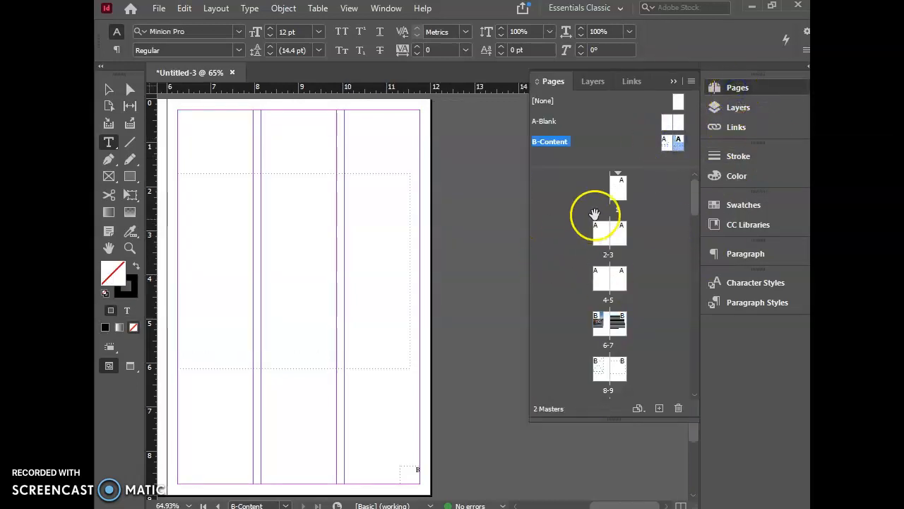
click(109, 89)
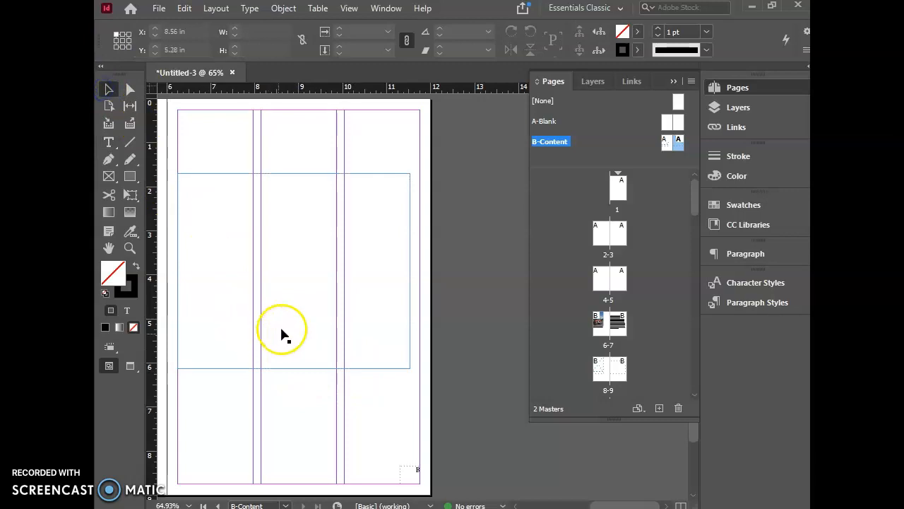
click(303, 368)
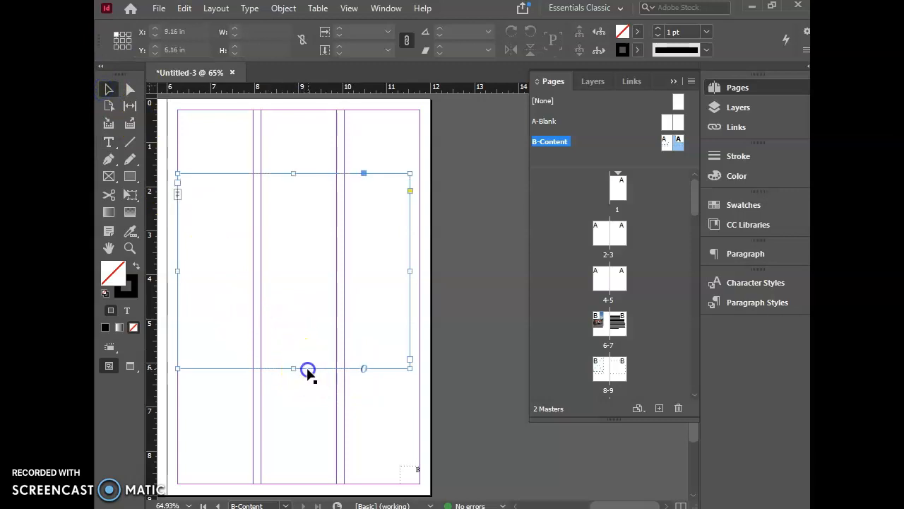
drag(409, 367, 418, 368)
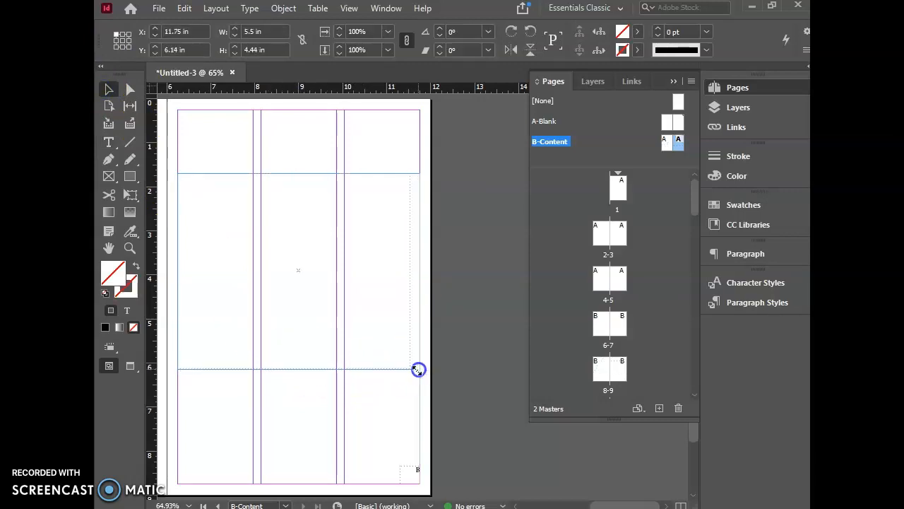
drag(297, 368, 302, 387)
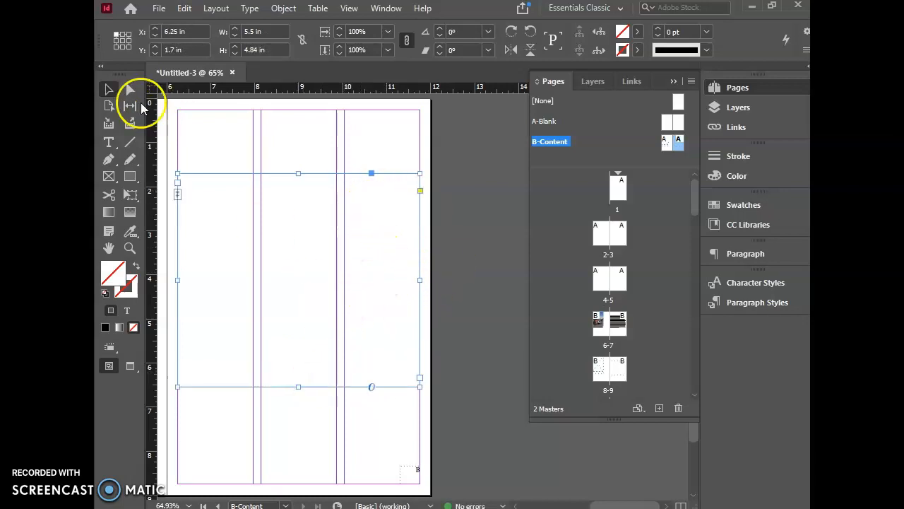
double_click(616, 326)
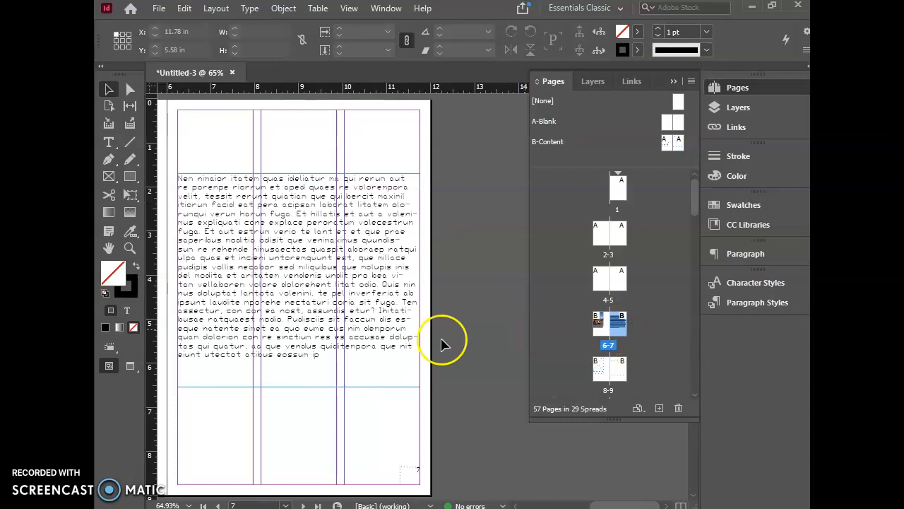
click(296, 339)
double_click(333, 357)
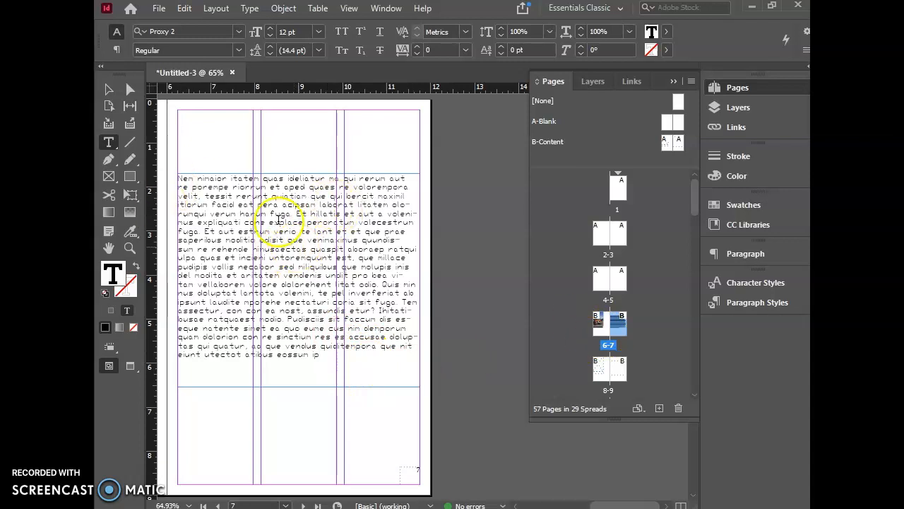
Step: Move the body text frame on the B-Content master up to a Y position of about 1.285 in
double_click(670, 140)
click(313, 313)
click(109, 89)
click(276, 268)
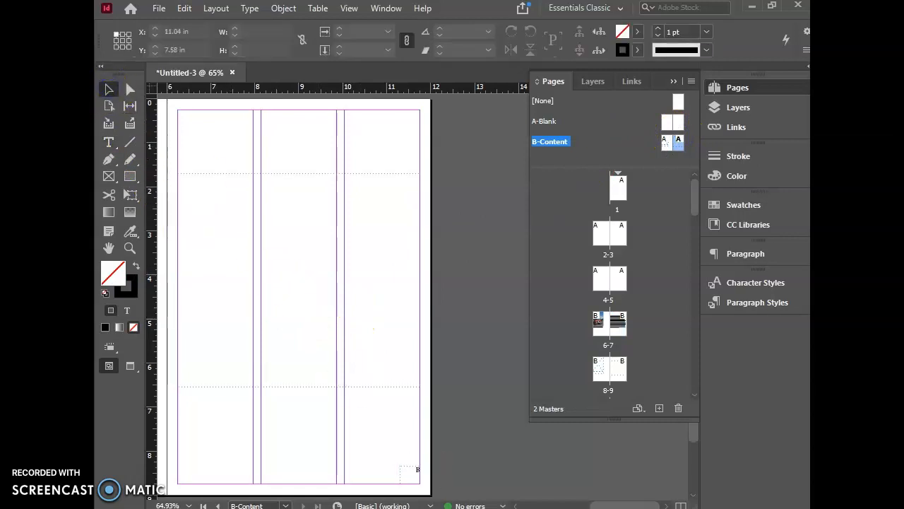
drag(631, 506, 617, 504)
click(432, 299)
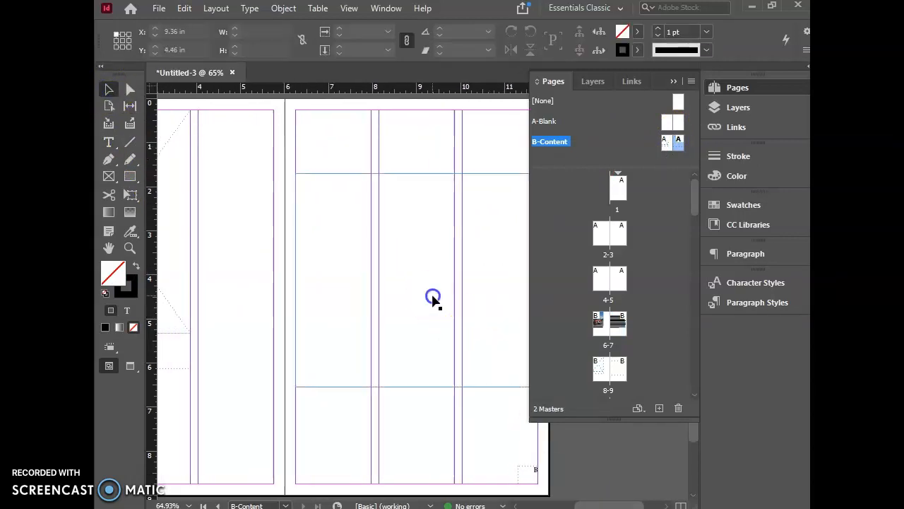
drag(432, 301, 431, 283)
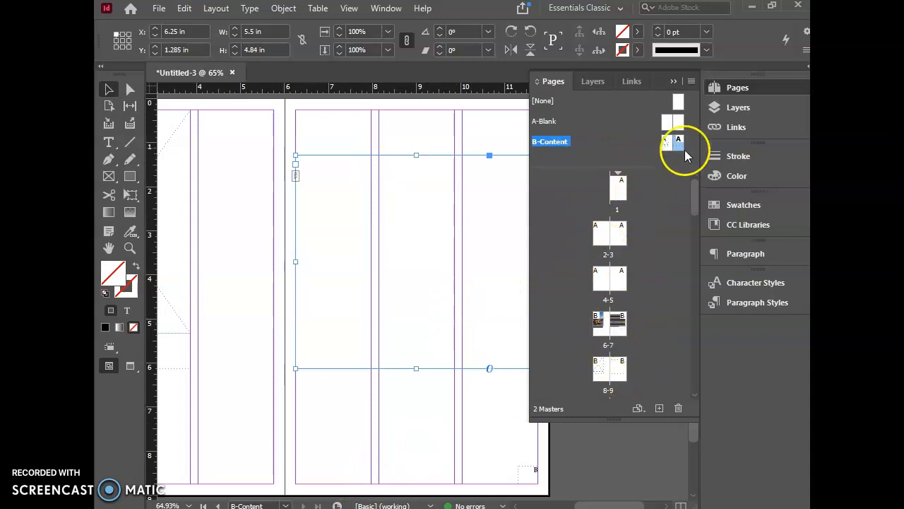
Step: Return to the page 6-7 spread to review the updated layout, and collapse the Pages panel
double_click(609, 322)
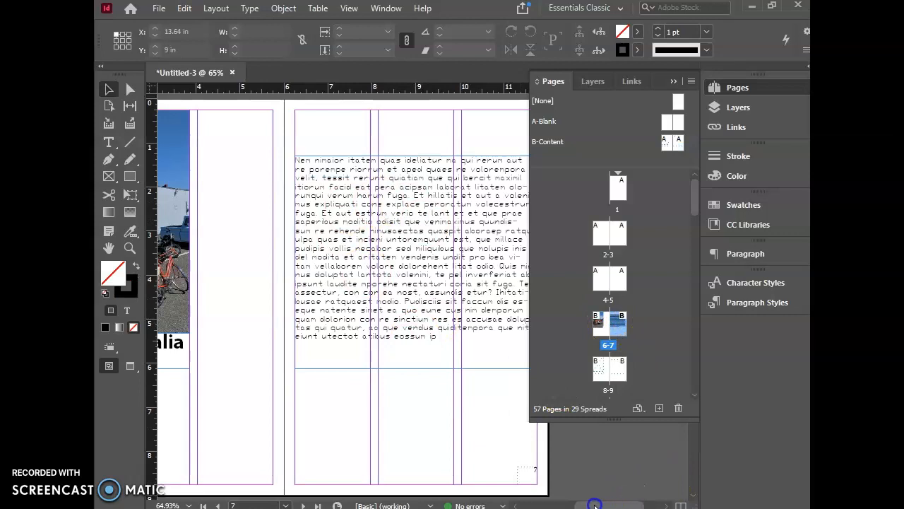
drag(597, 504, 574, 504)
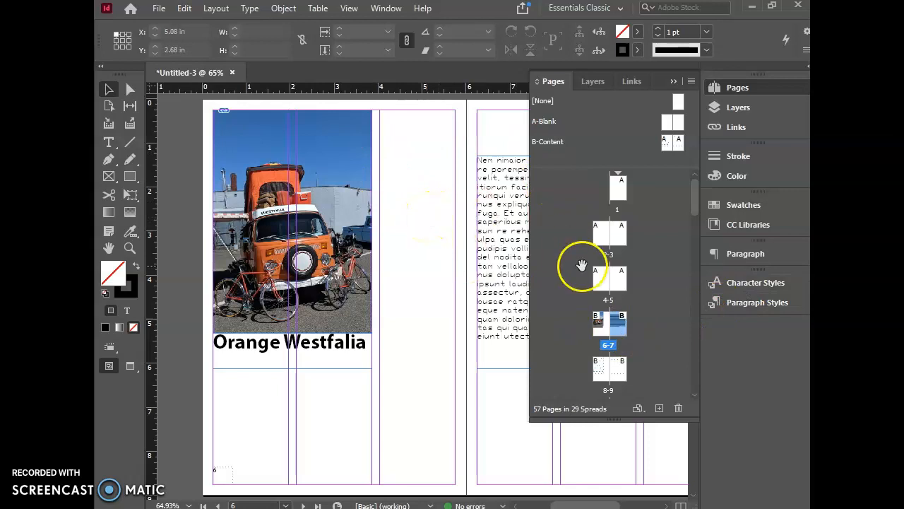
click(672, 82)
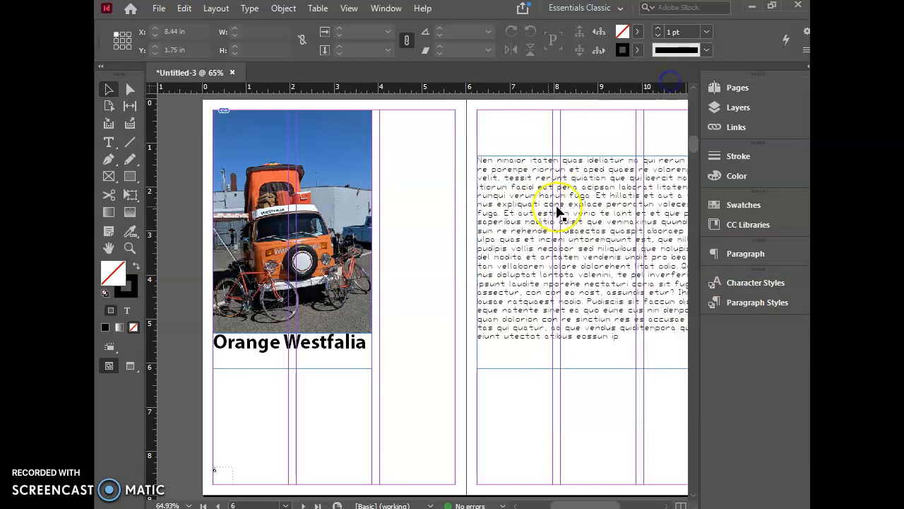